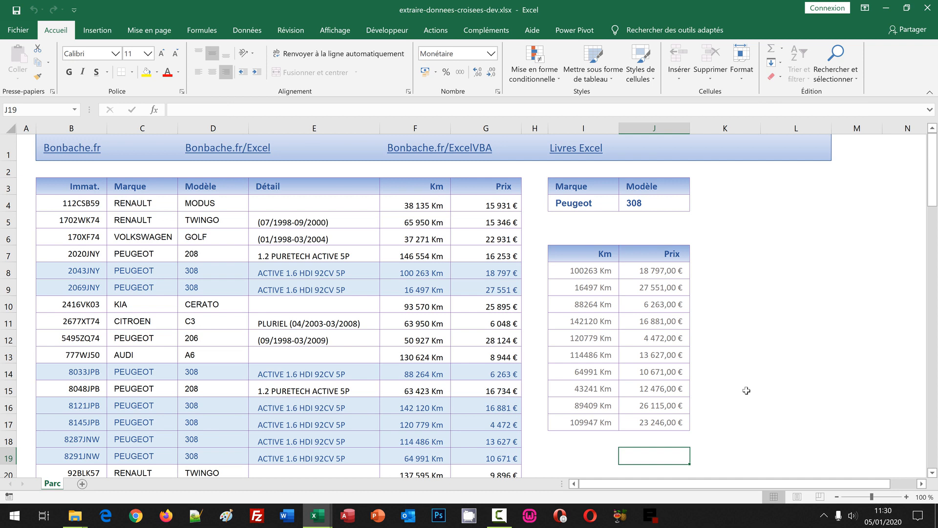
left_click(747, 390)
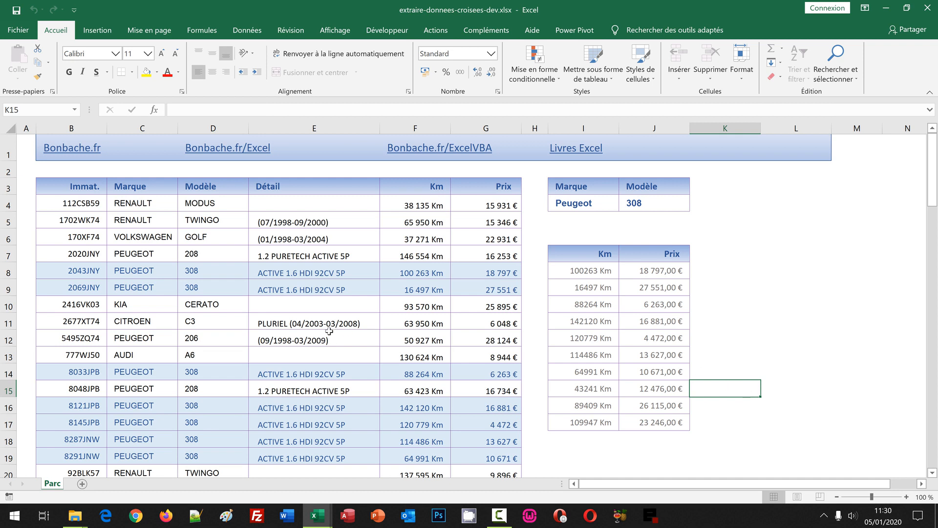
left_click(157, 242)
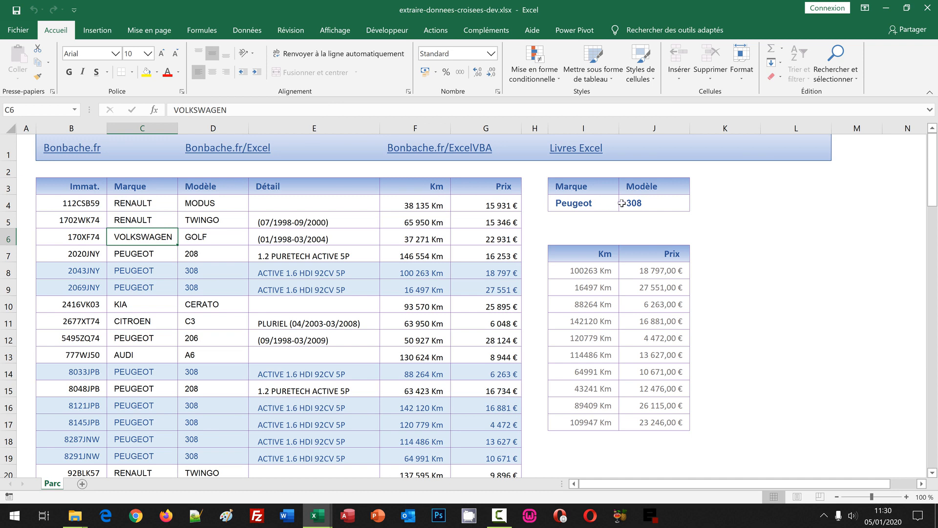
Set the Marque criterion to Renault and the Modèle criterion to Clio, and review the highlighted rows in the vehicle table.
left_click(606, 208)
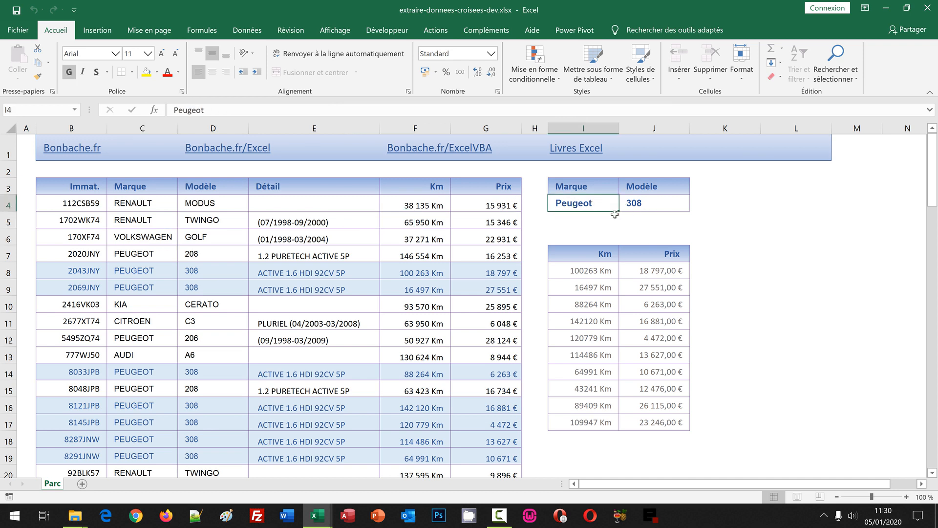
type("Renault")
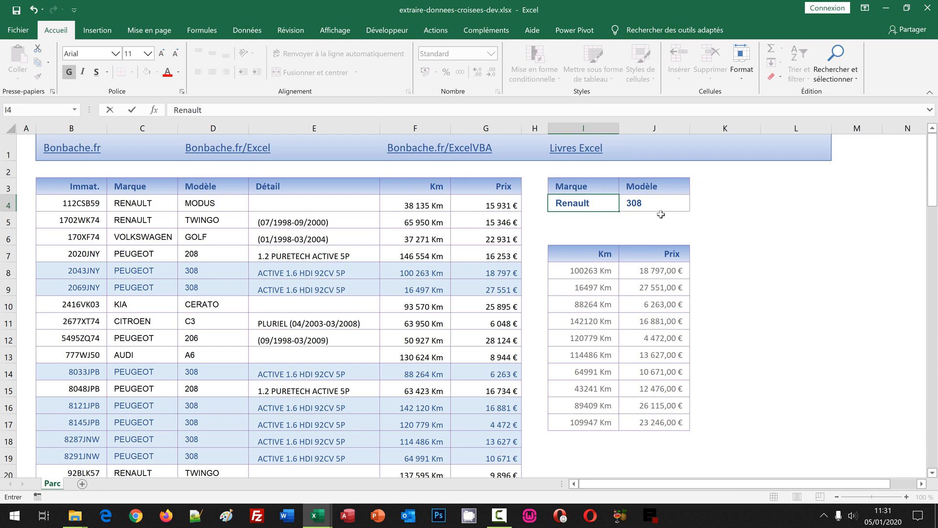
key("ctrl+Return")
key("Right")
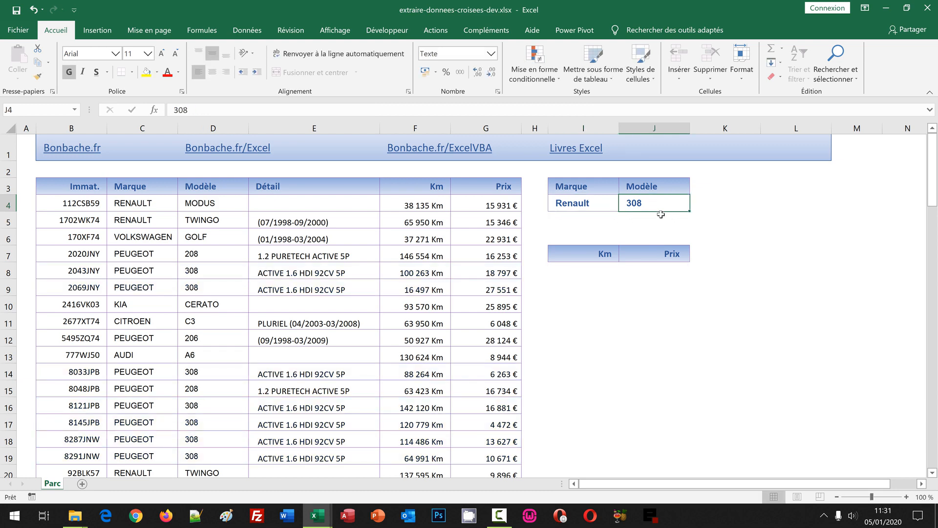
type("Clio")
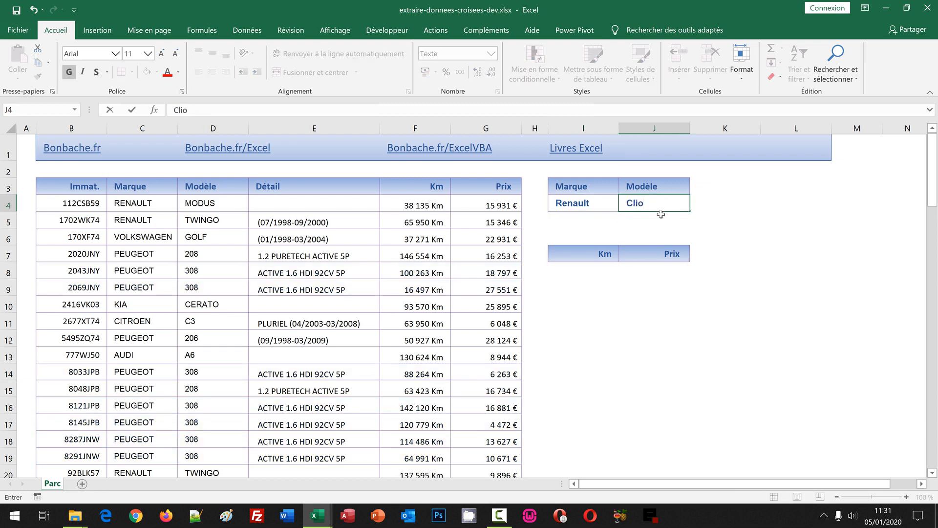
key("Return")
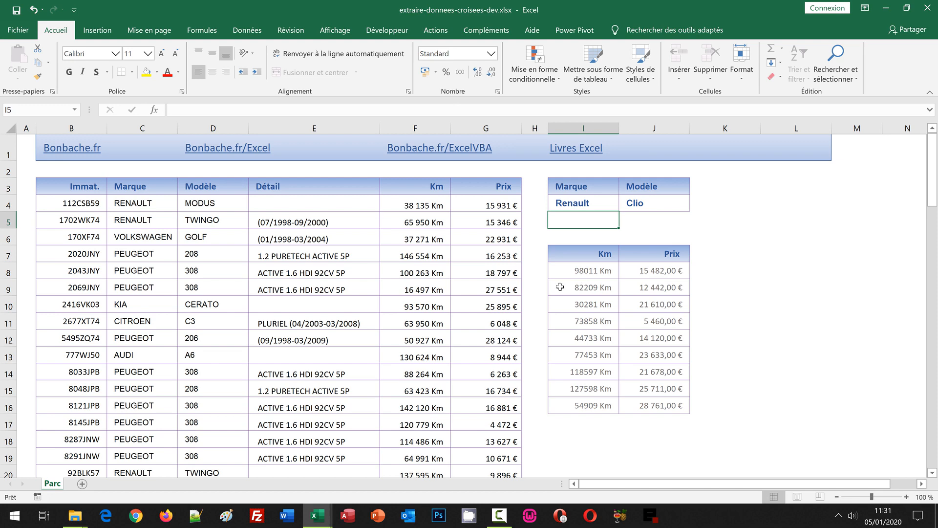
scroll(338, 353, "down", 5)
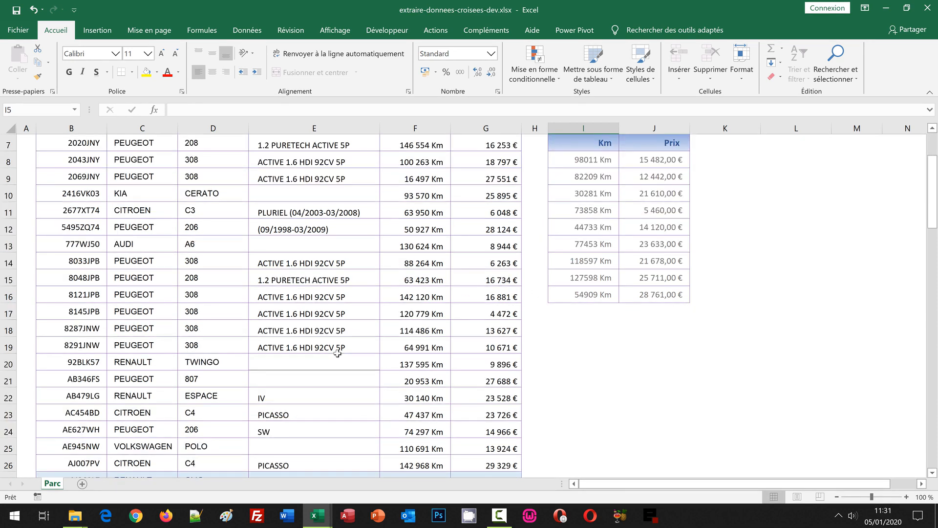
scroll(337, 353, "down", 7)
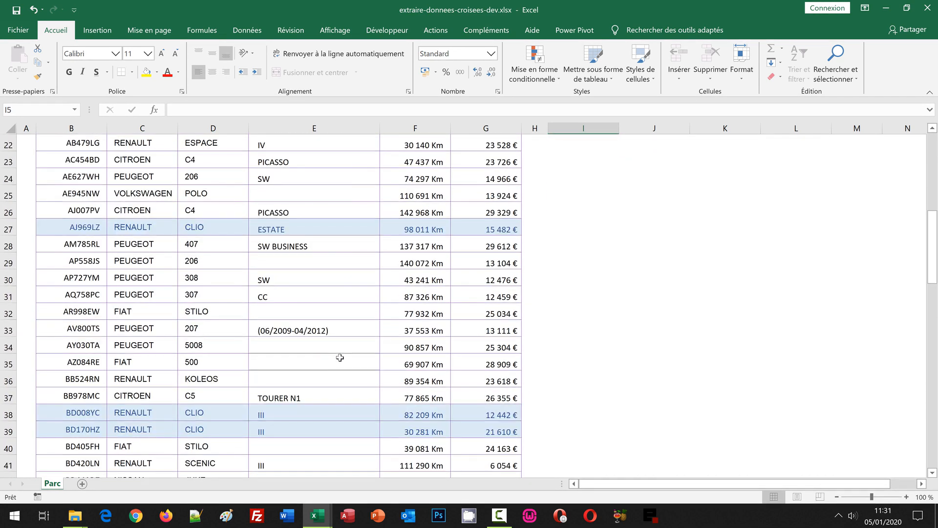
scroll(341, 360, "down", 2)
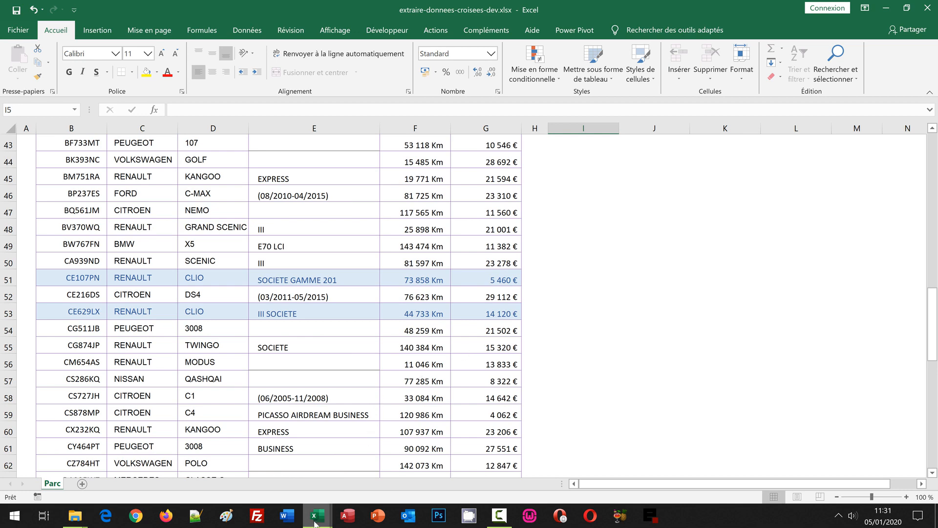
Switch to the workbook extraire-donnees-croisees.xlsx and inspect the Marque and Modèle columns, the criteria cells and the first Km and Prix extraction cells.
mouse_move(315, 524)
left_click(381, 454)
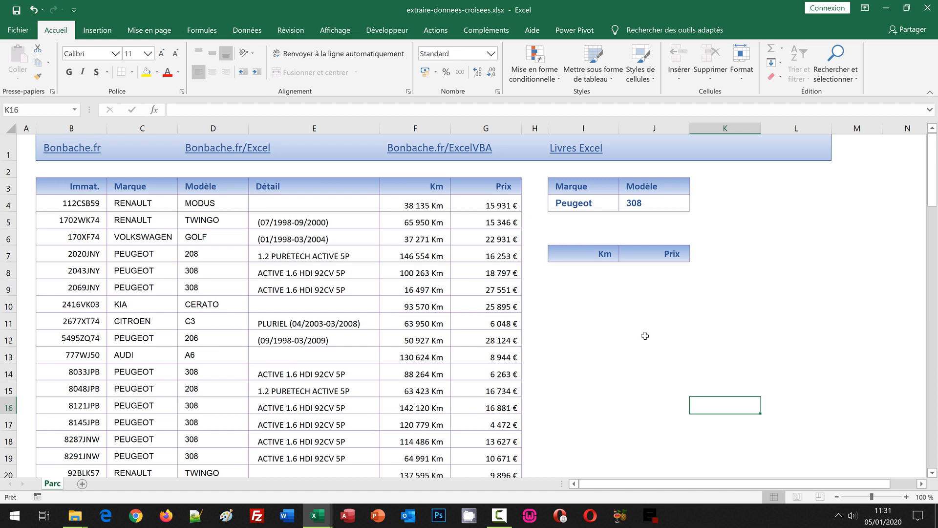
left_click(123, 205)
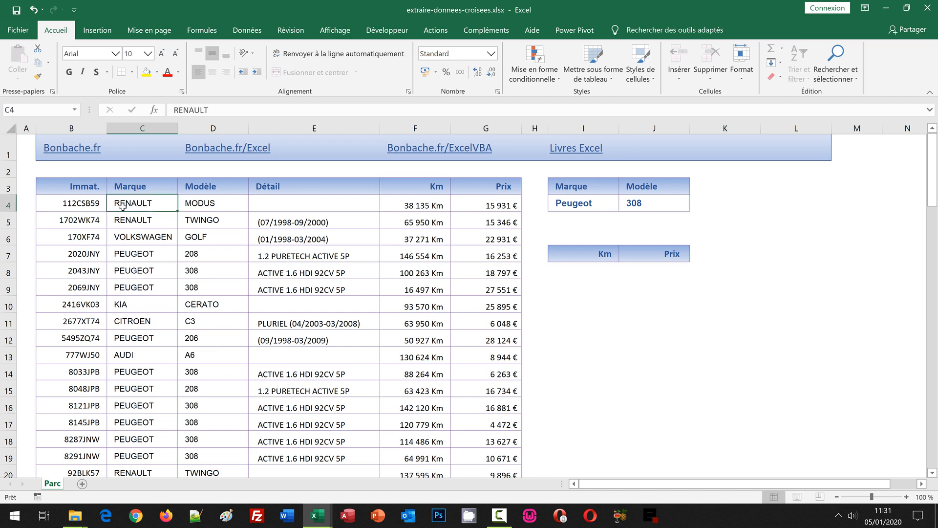
left_click(204, 205)
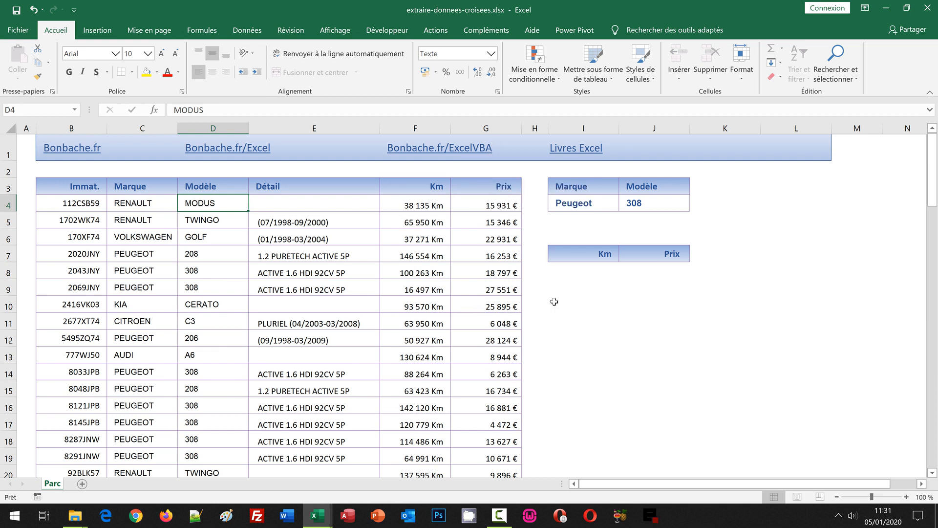
left_click(597, 209)
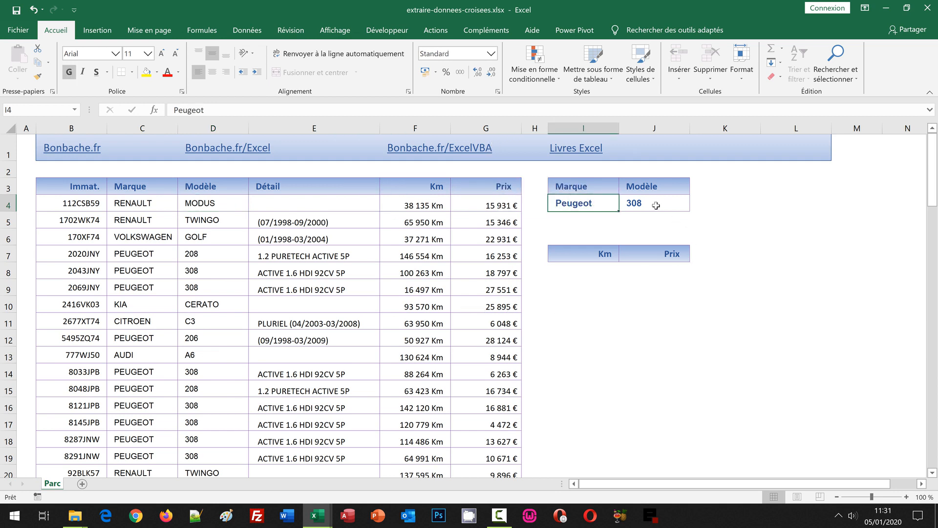
left_click(656, 205)
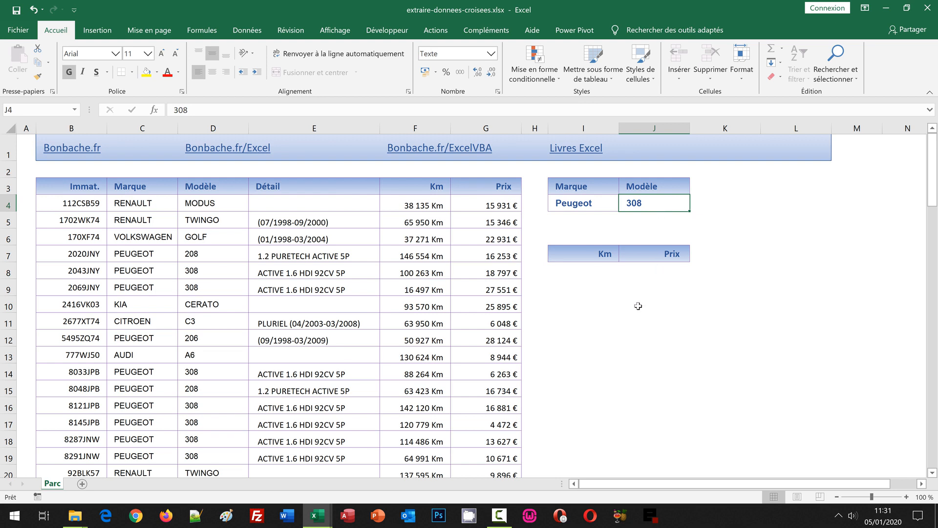
left_click_drag(559, 271, 666, 266)
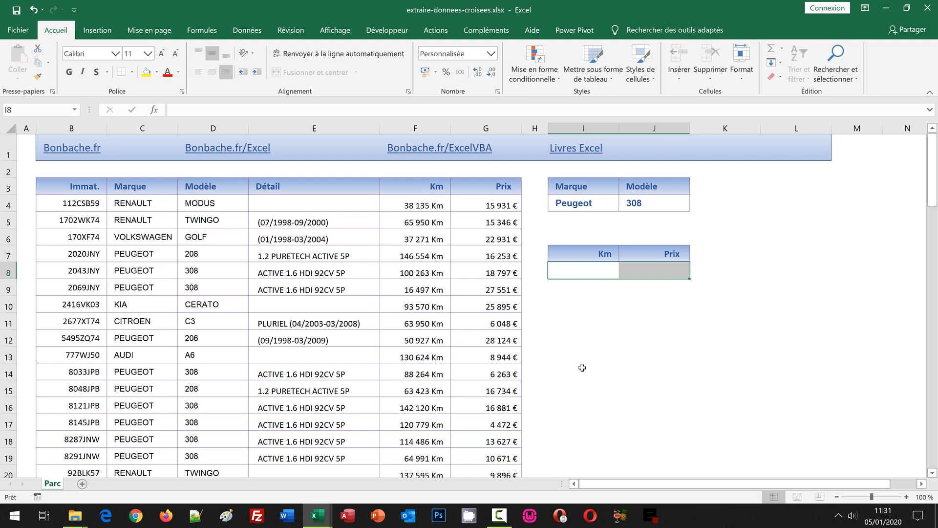
Check the workbook's defined names by selecting the Immat. range, and review the Marque and Modèle criteria in I4 and J4.
left_click(76, 111)
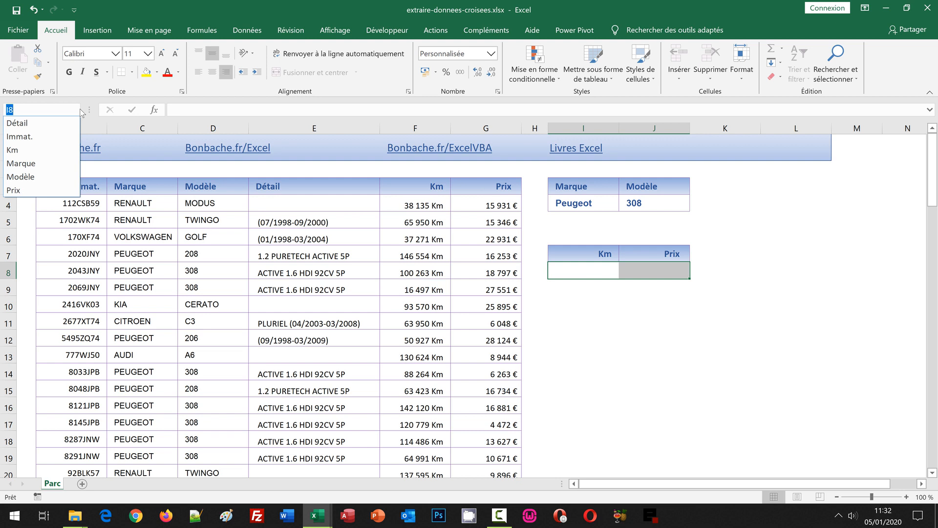
left_click(53, 141)
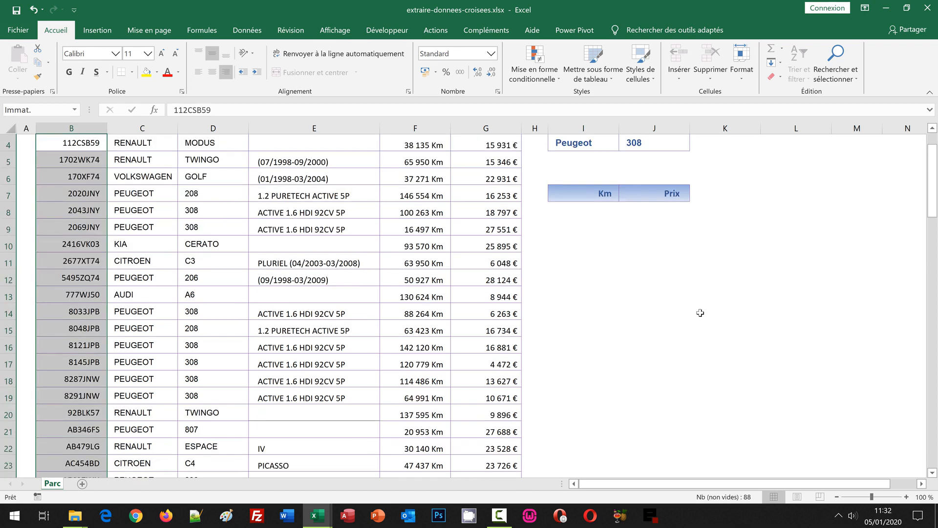
left_click(714, 323)
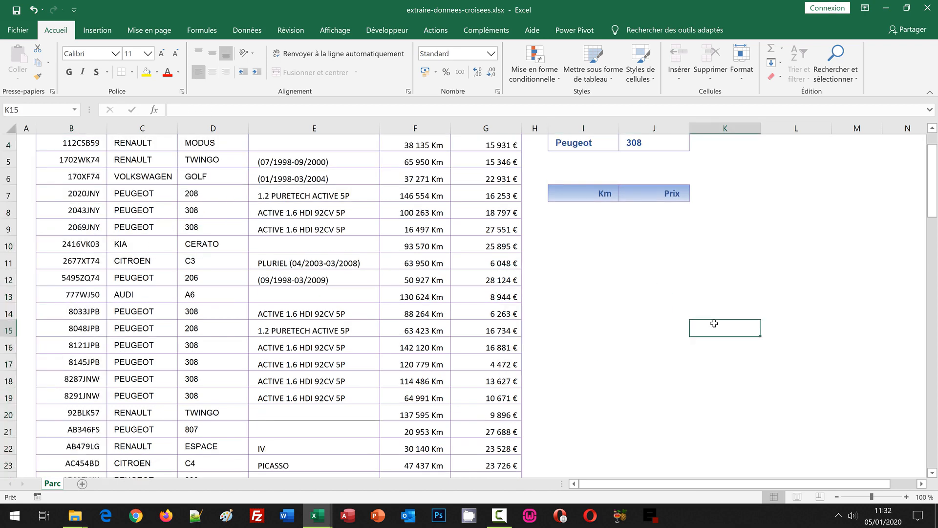
key("ctrl+Home")
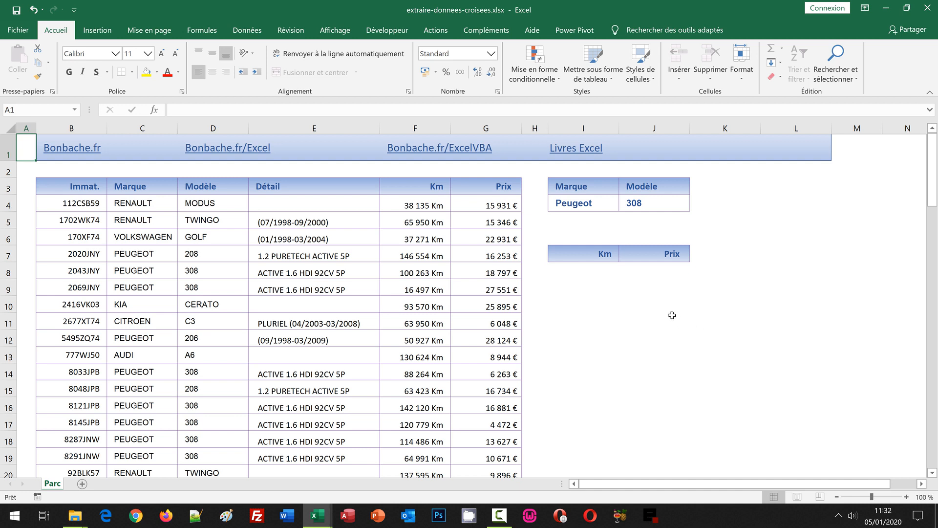
left_click(582, 209)
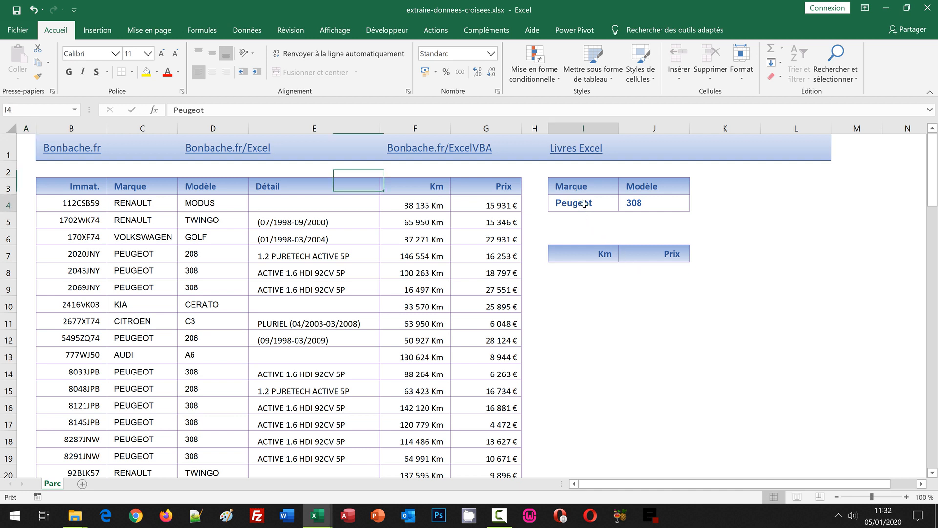
left_click(643, 202)
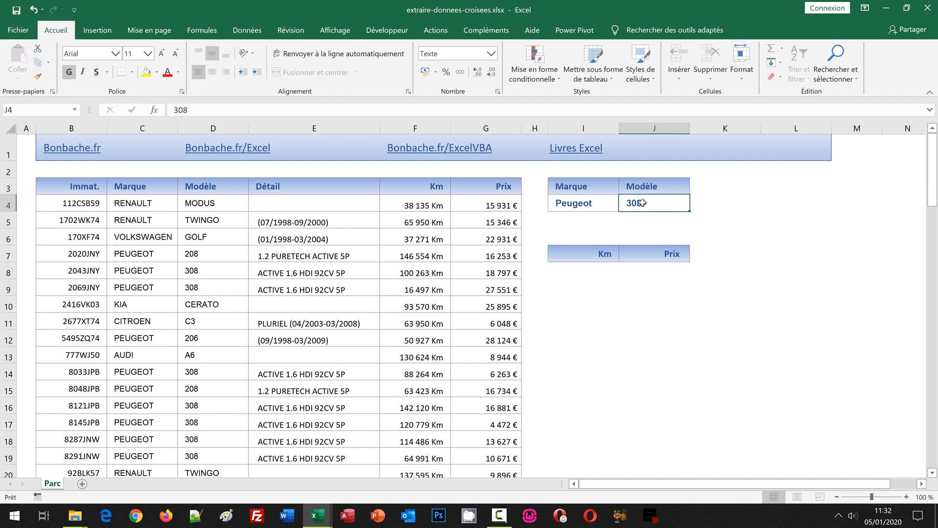
Start a formula for the Km extraction range I8:I17 with =SiErreur(Index(Km;.
left_click(585, 267)
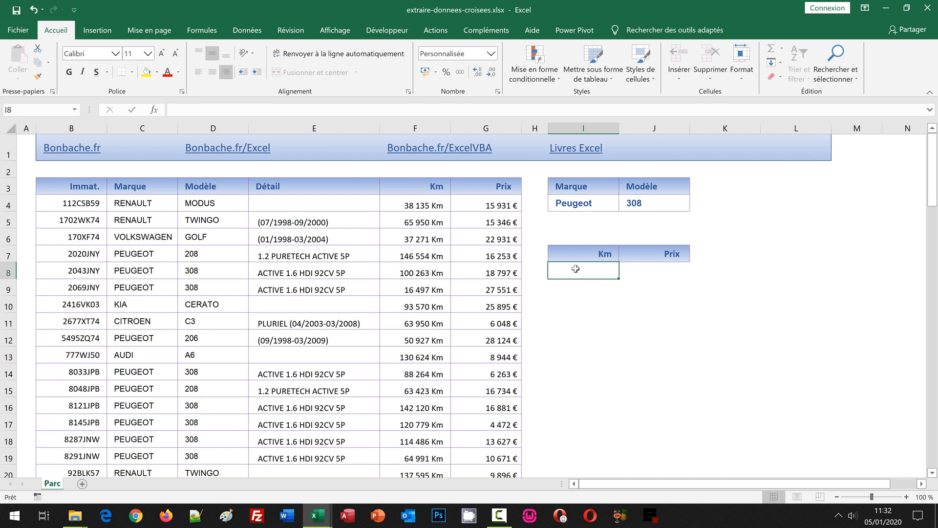
left_click_drag(578, 274, 581, 420)
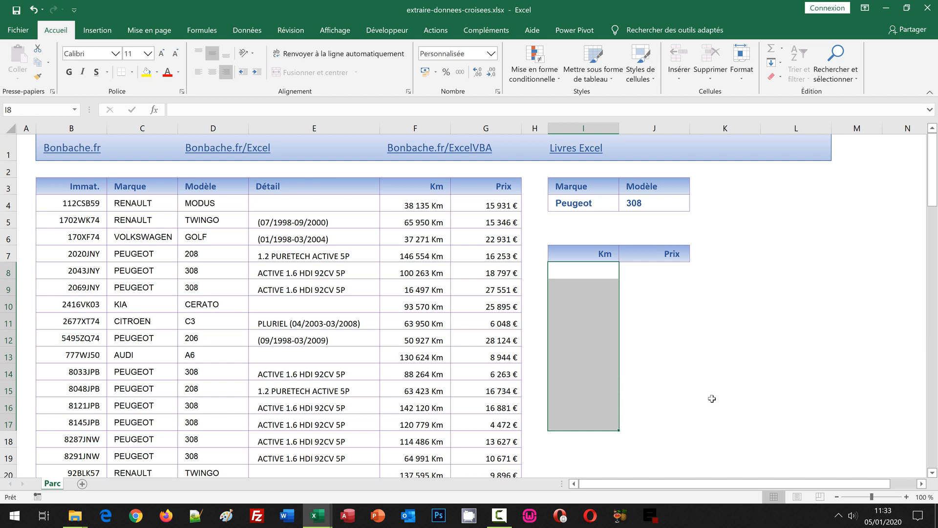
type("=")
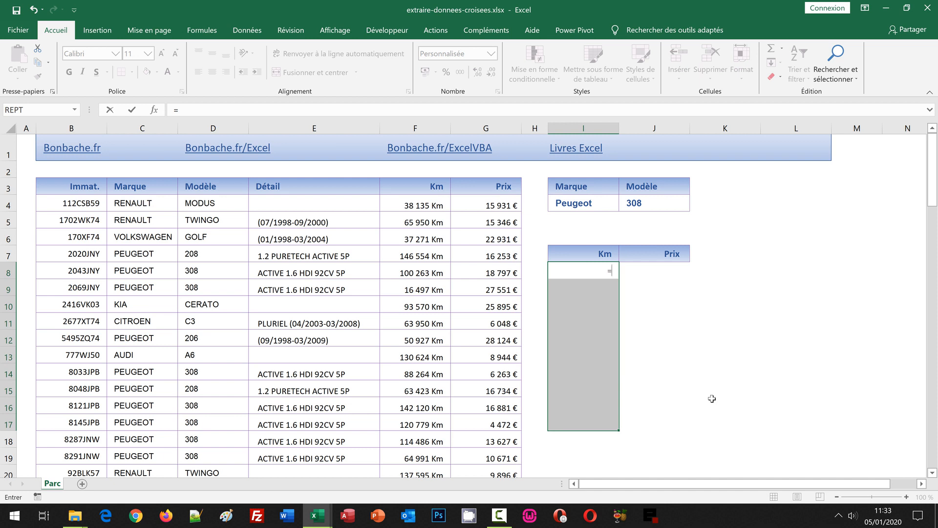
type("SiEr")
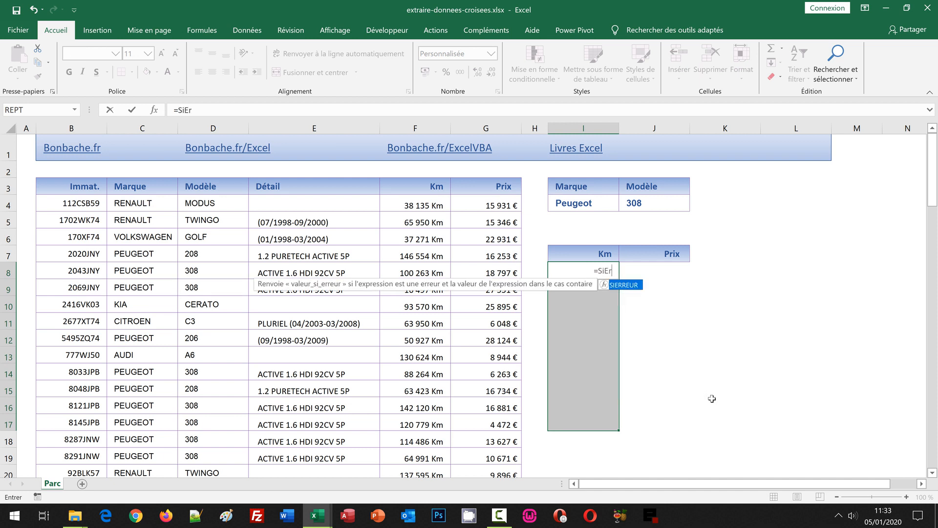
type("reur(")
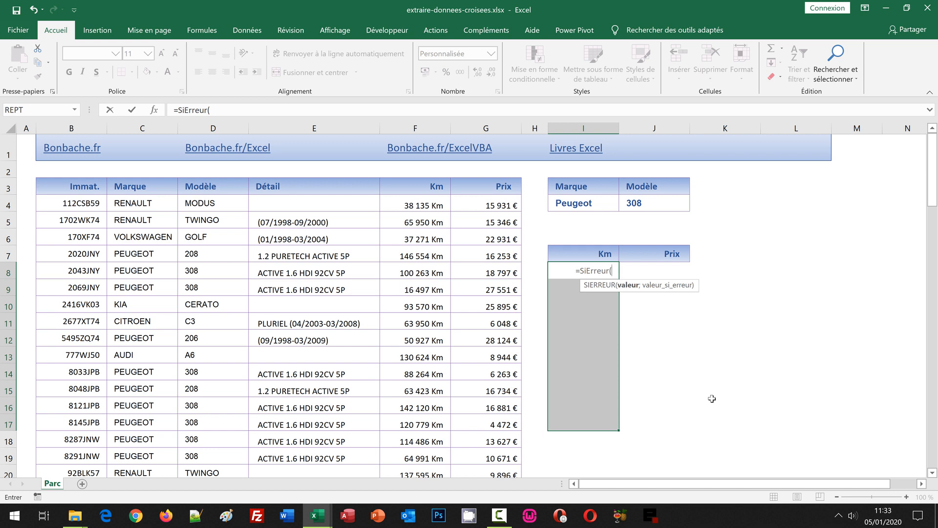
type("Index")
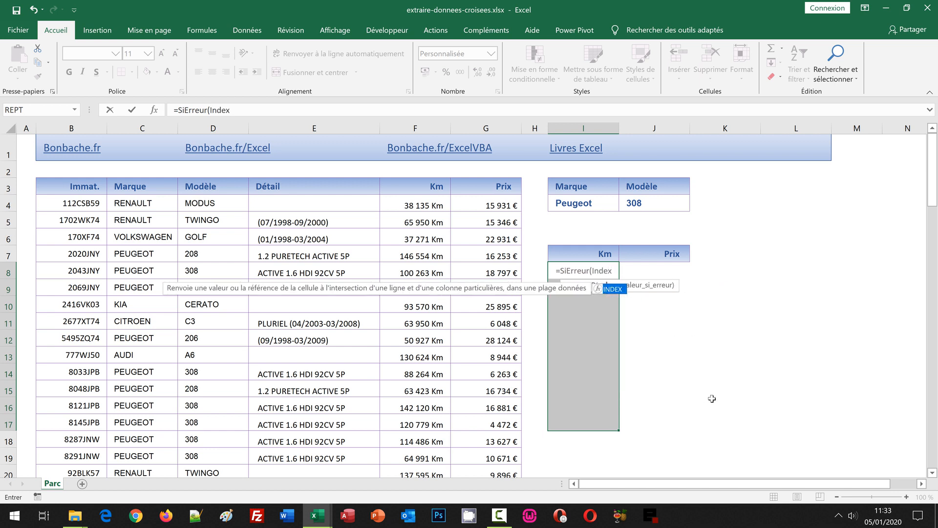
type("(")
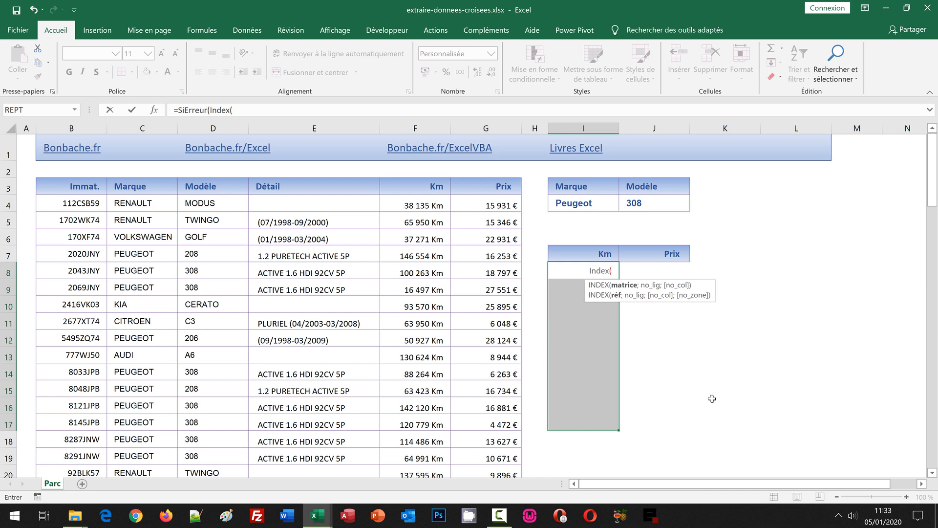
type("Km")
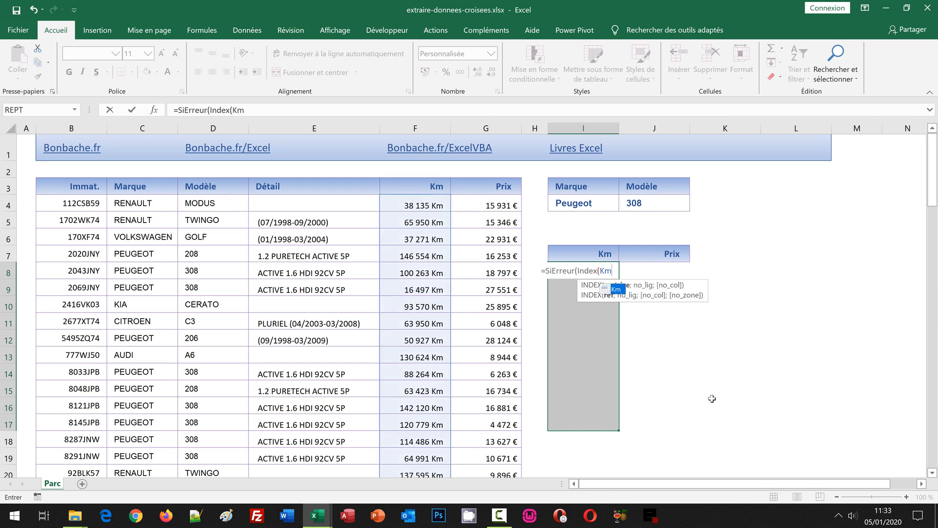
type(";")
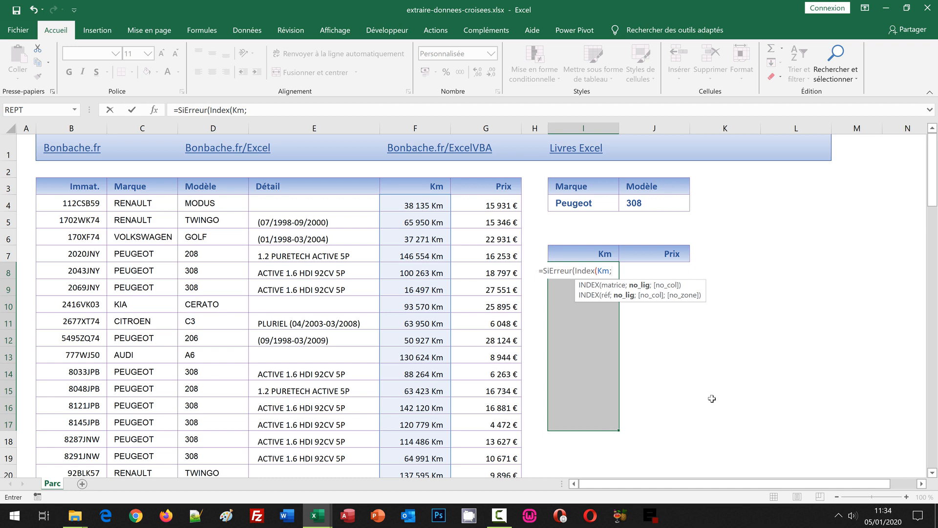
Continue the Km formula with Grande.Valeur(Si( as the row number argument of Index.
type("Gr")
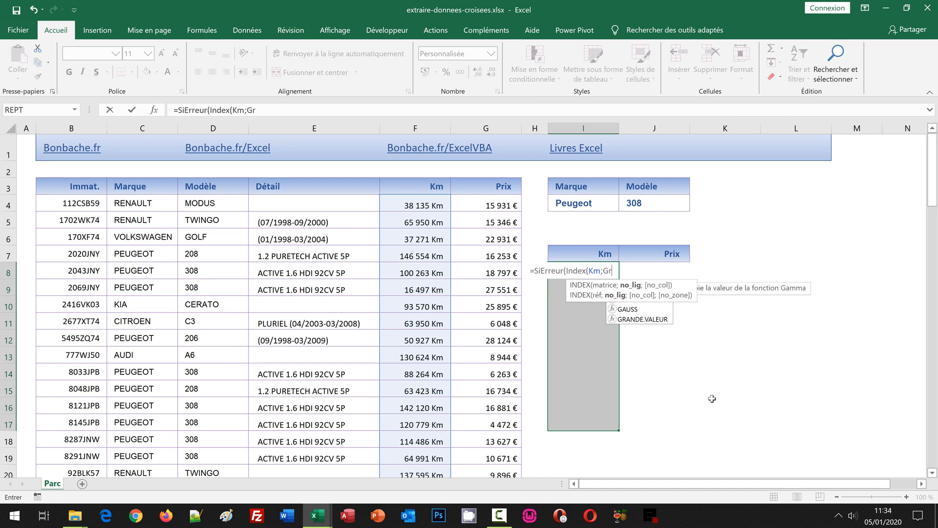
type("ande.Valeur")
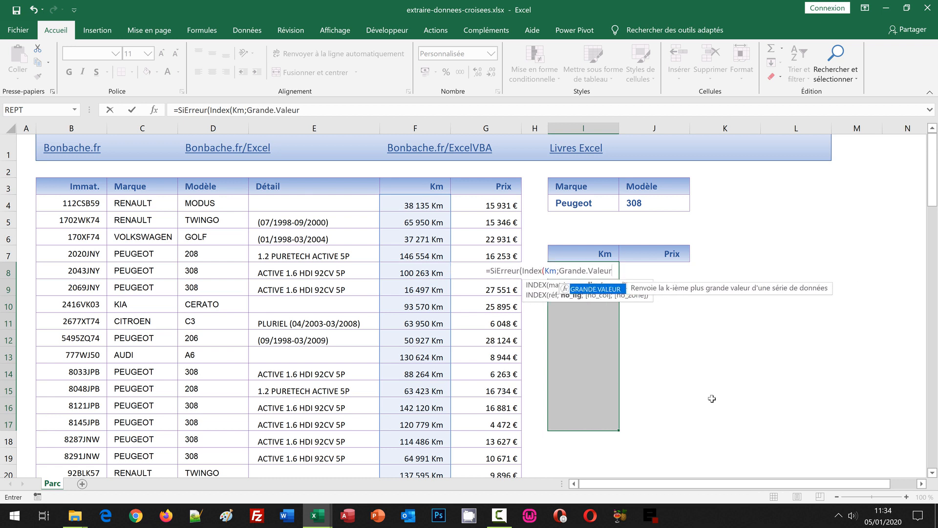
type("(")
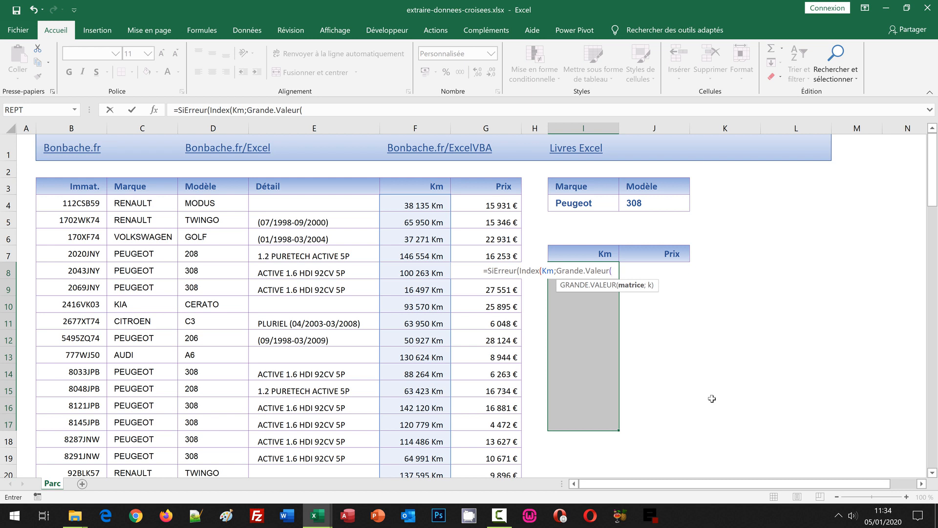
type("Si")
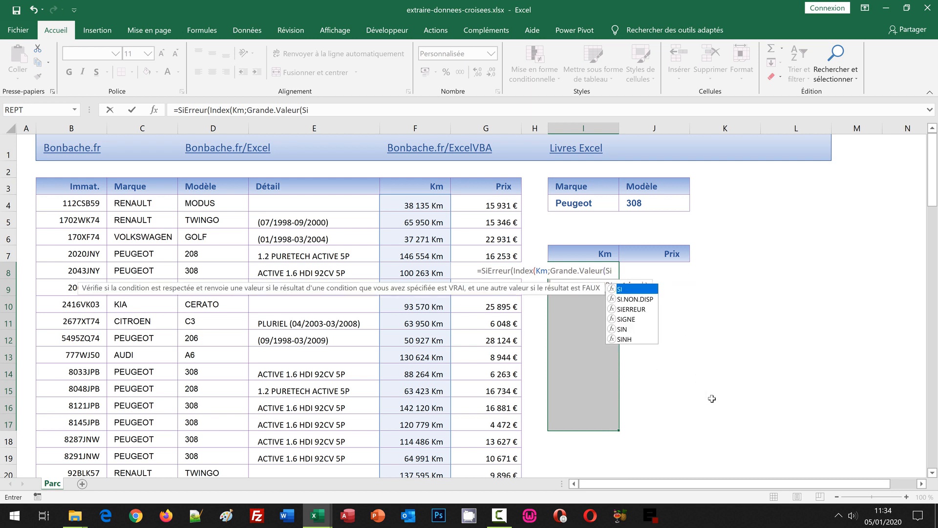
type("(")
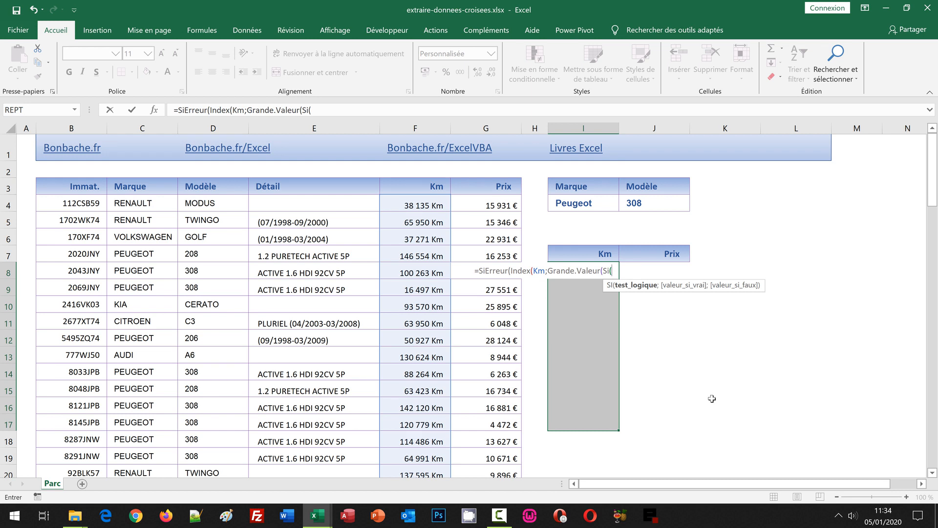
Enter the Si test Marque & Modèle=I4 & J4; comparing both columns with the two criteria cells.
type("Marque")
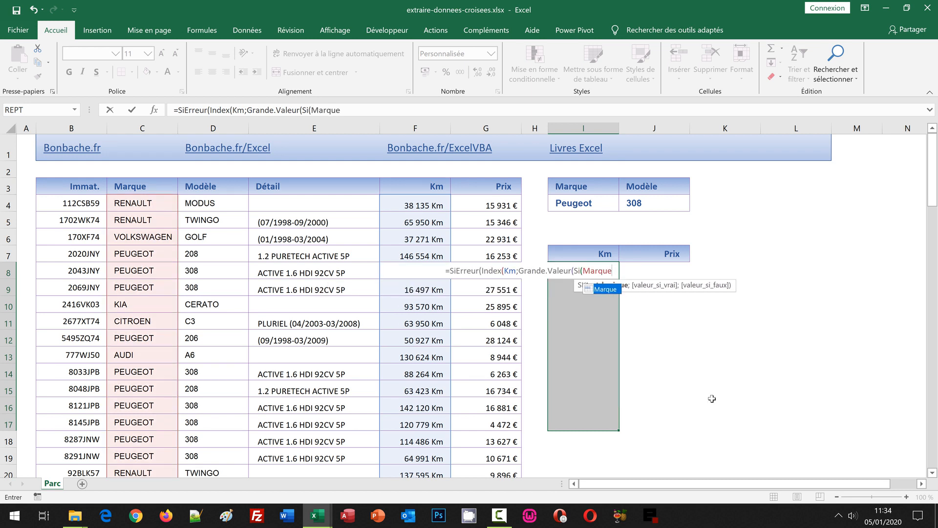
type(" &")
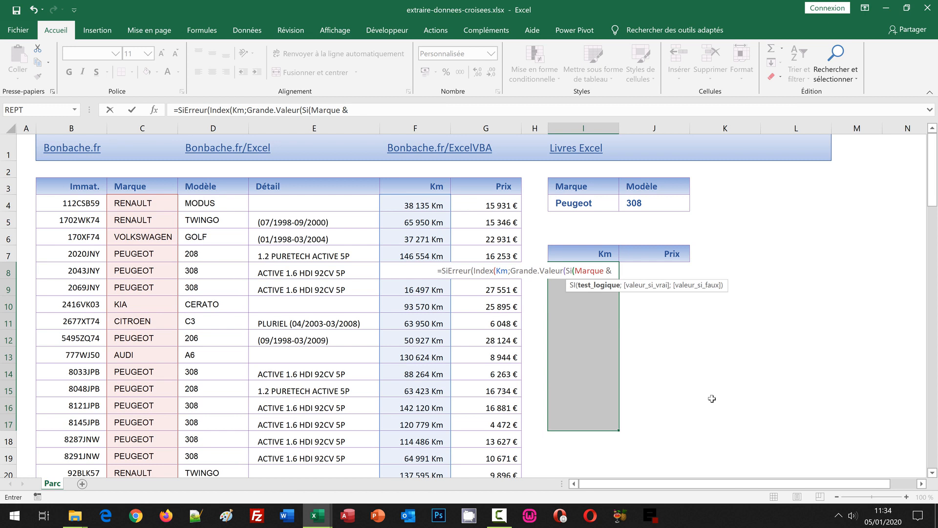
type("Modèle")
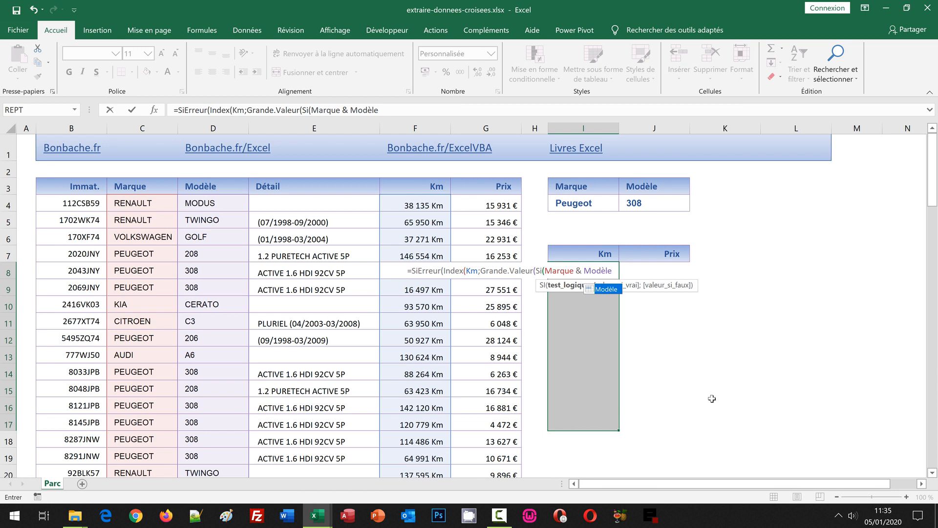
type("=")
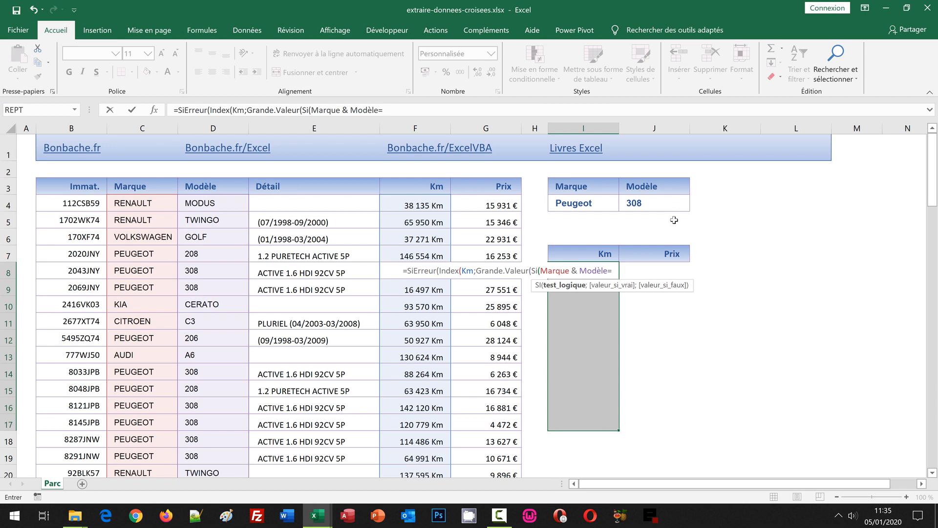
left_click(580, 201)
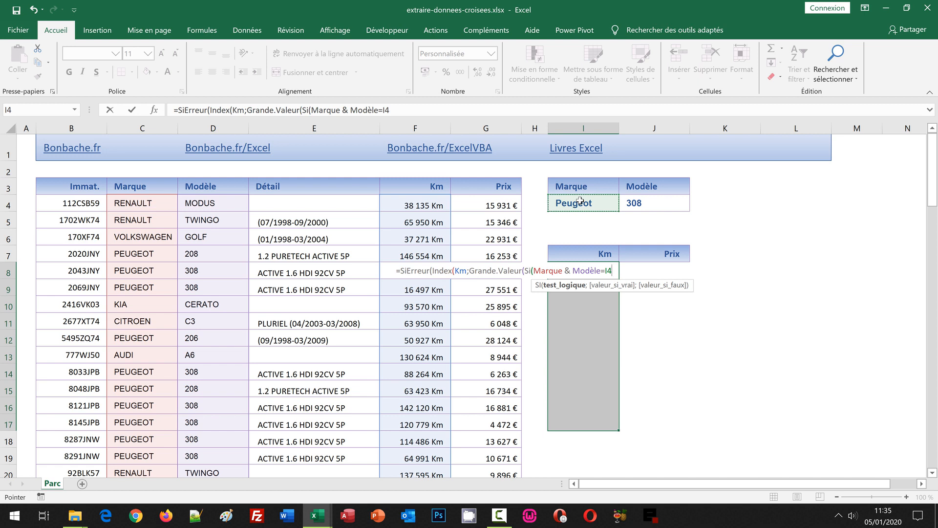
type("&")
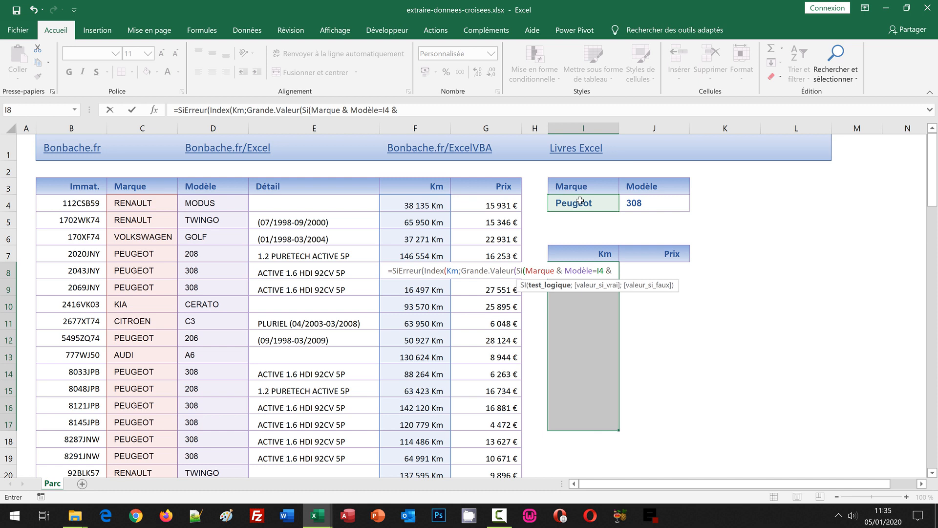
left_click(655, 206)
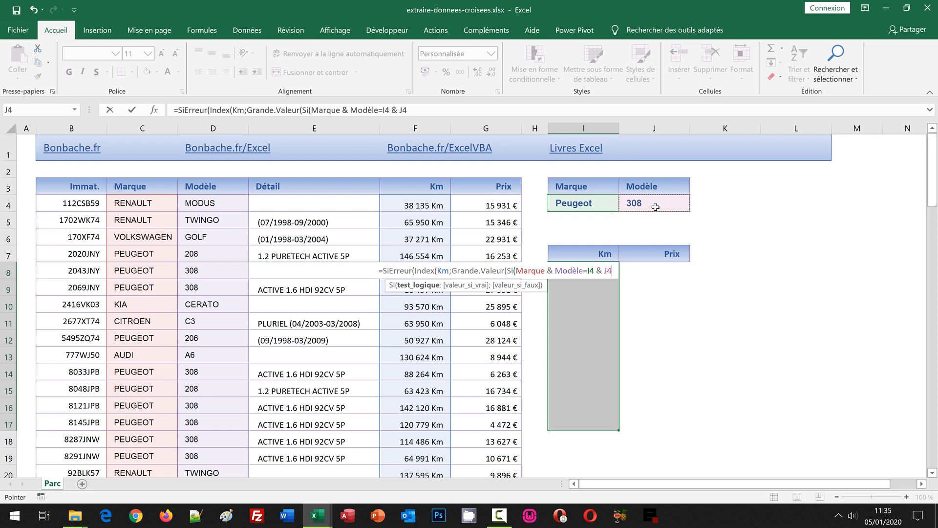
type(";")
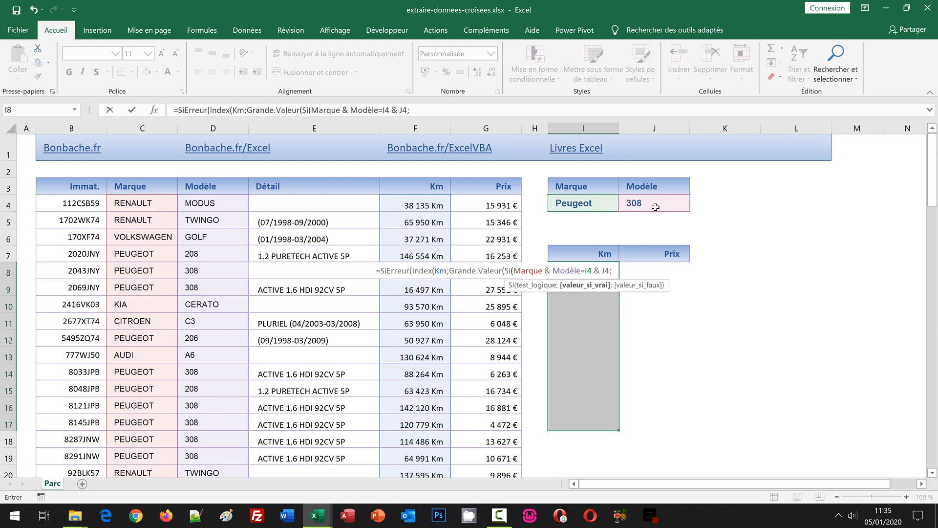
Add Equiv(Km;Km;0) as the value if true and close the Si function.
type("Equiv(")
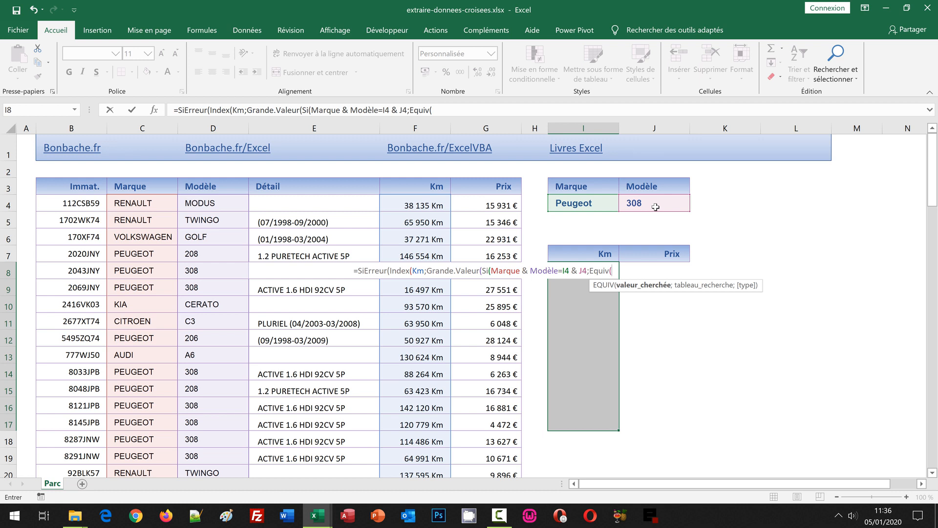
type("Km")
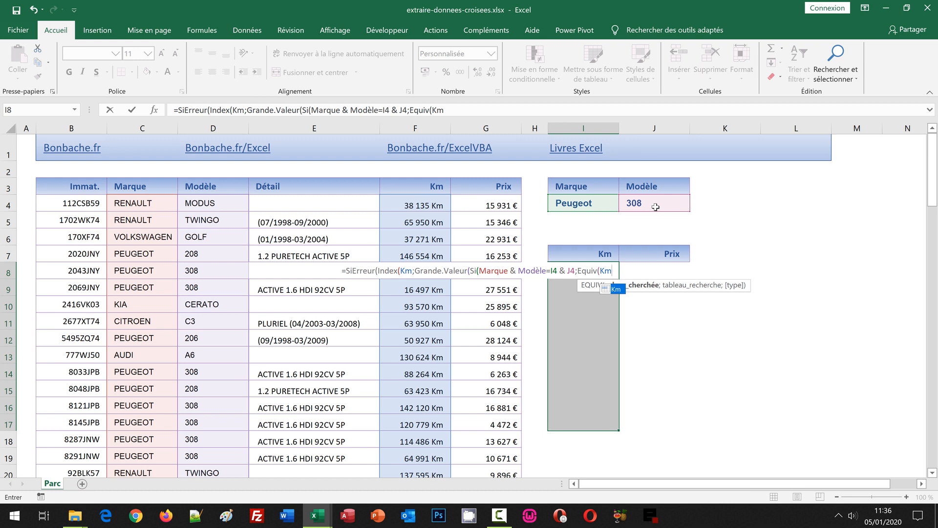
type(";")
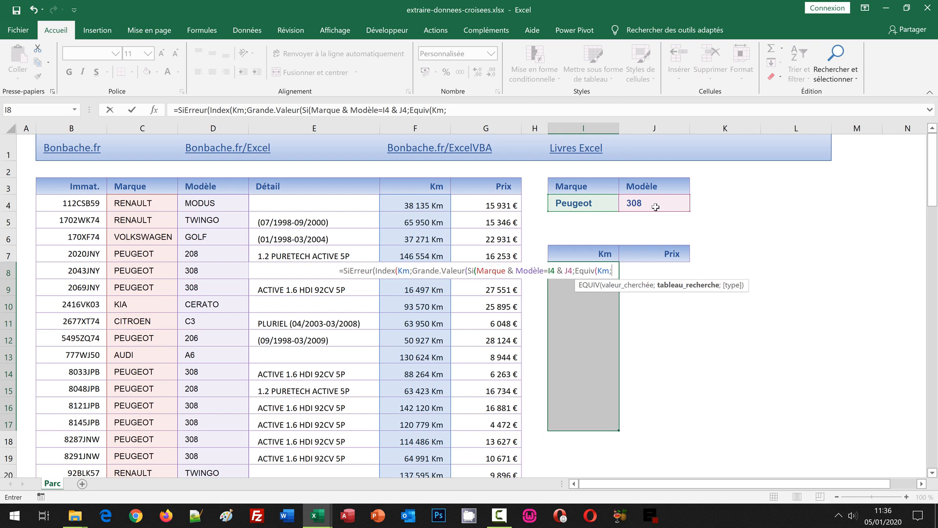
type("Km")
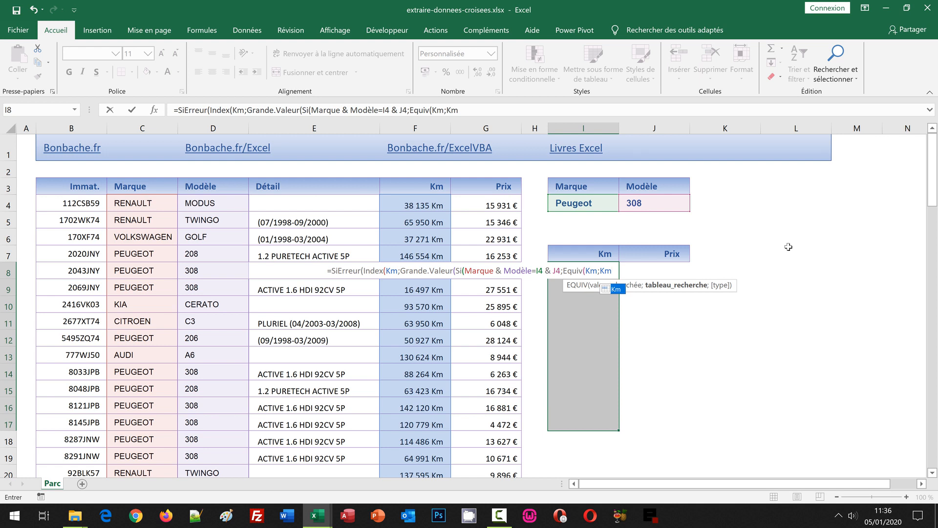
type(";0")
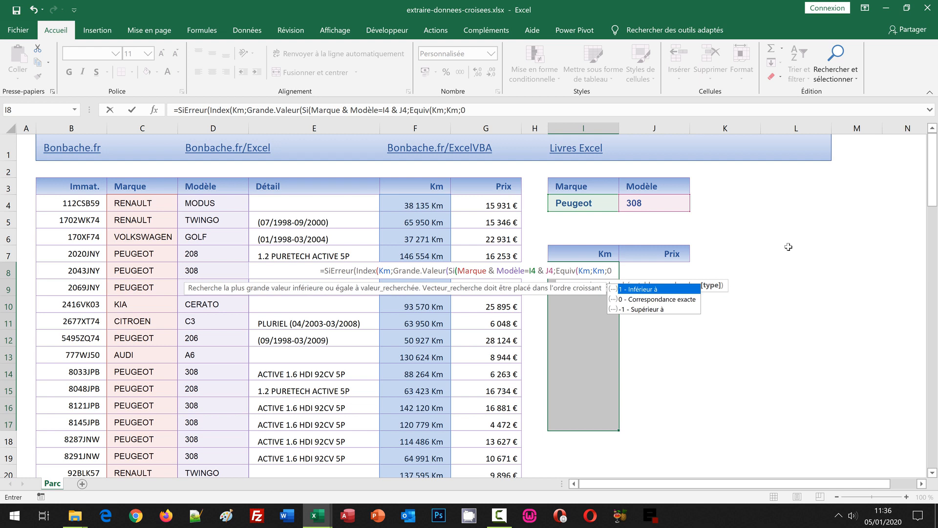
type(")")
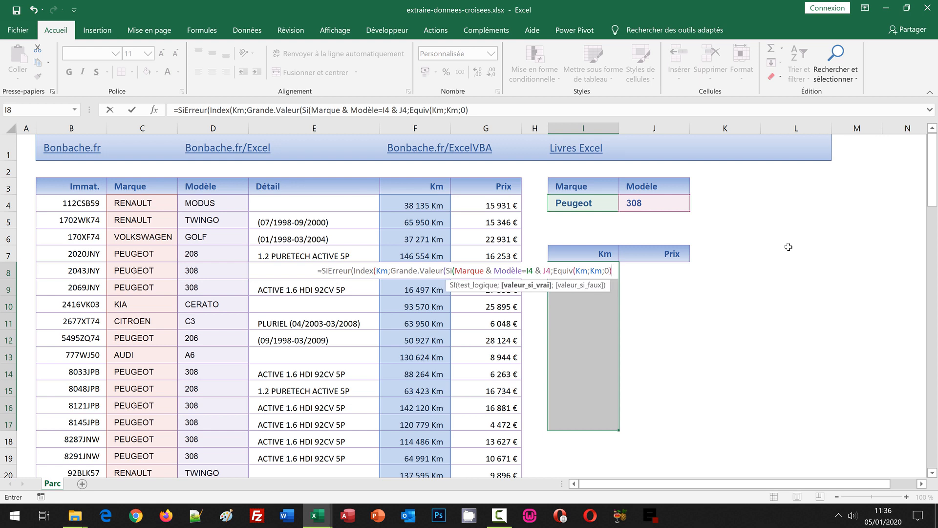
type(")")
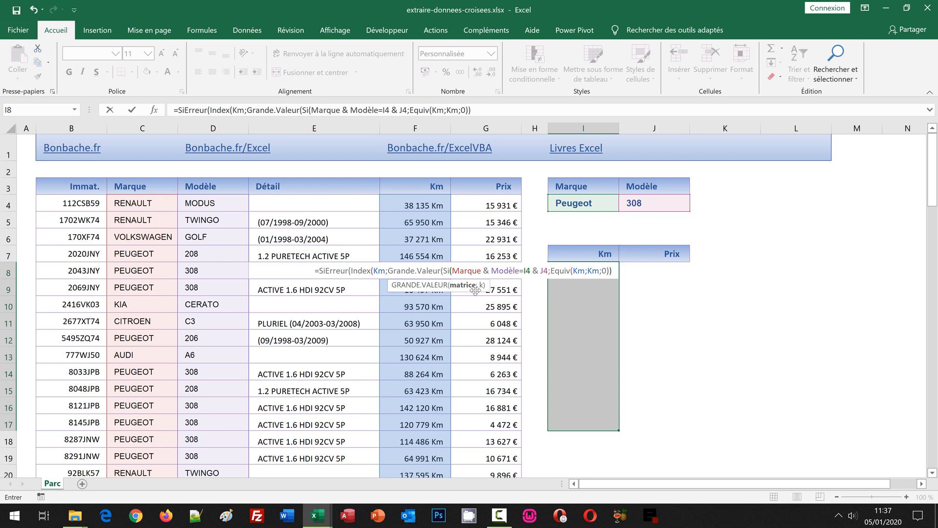
Begin the rank argument of Grande.Valeur with ;Ligne(Indirect("1:".
type(";")
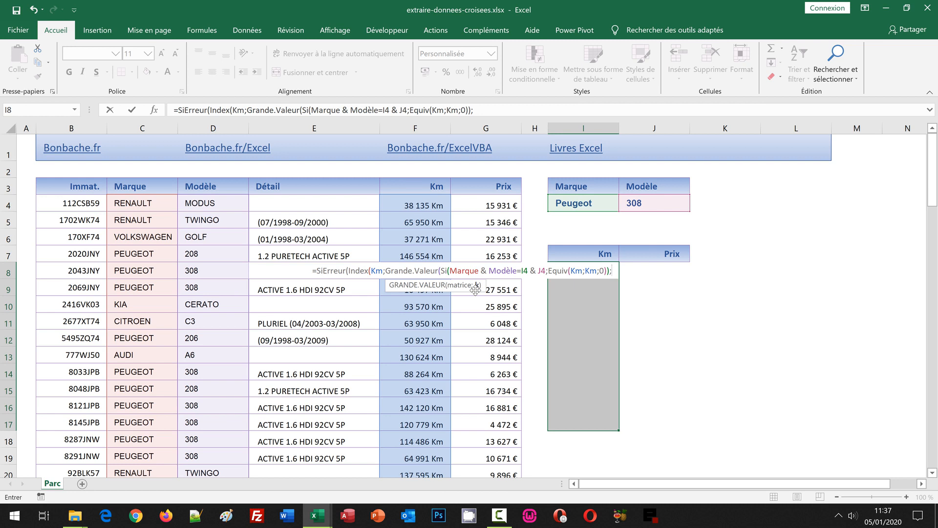
type("Ligne")
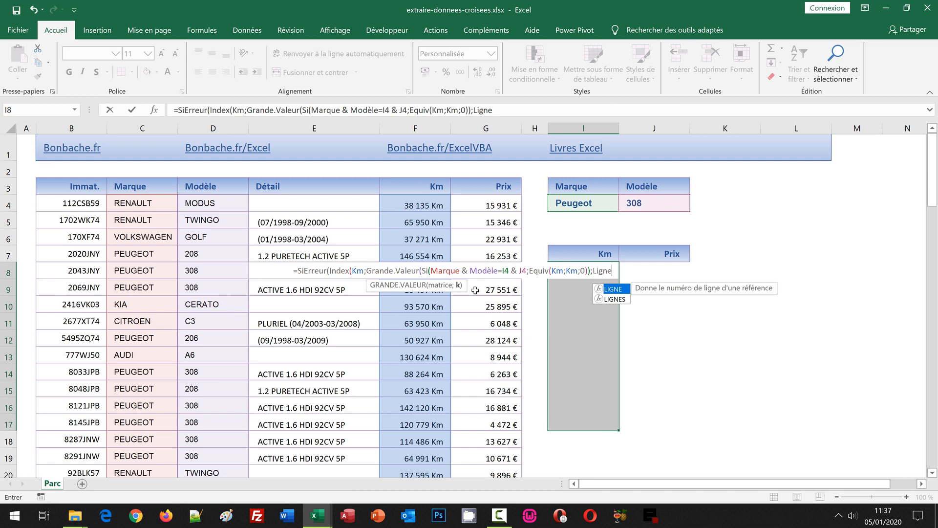
type("(")
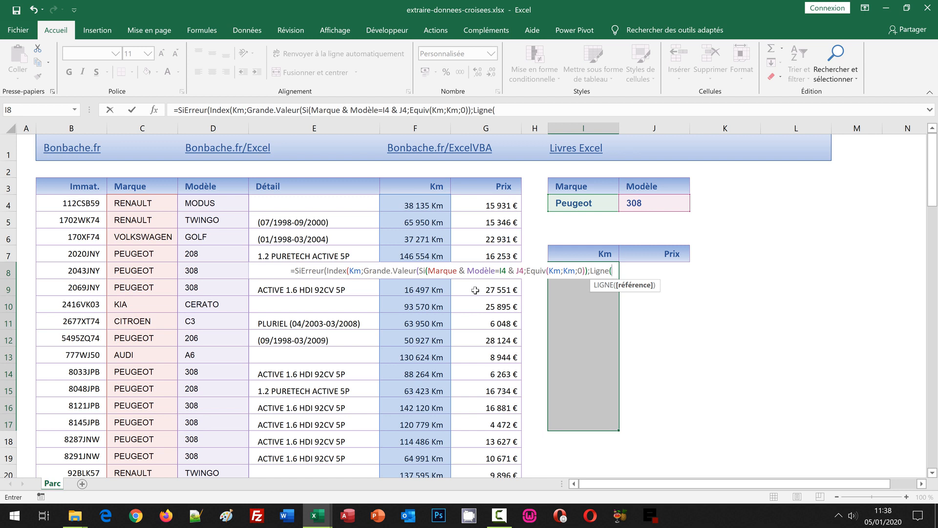
type("Indirec")
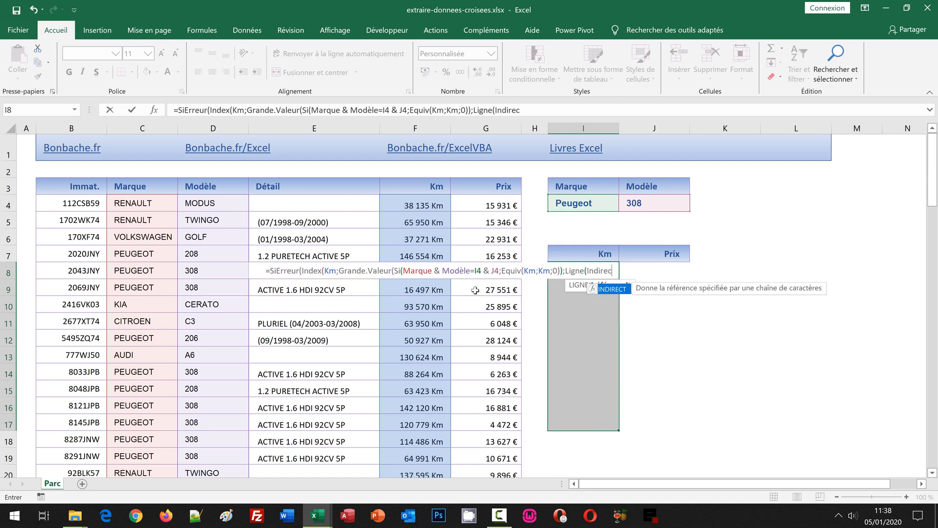
type("t(")
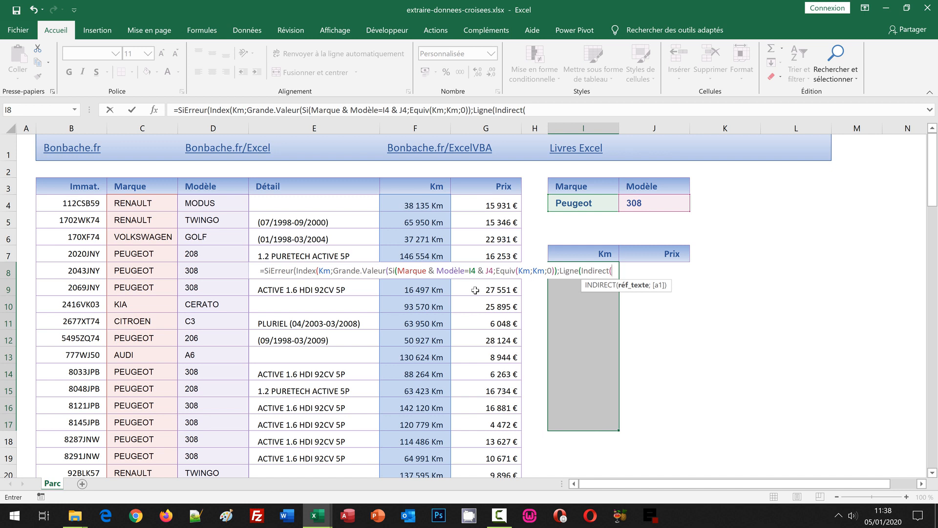
type("\"")
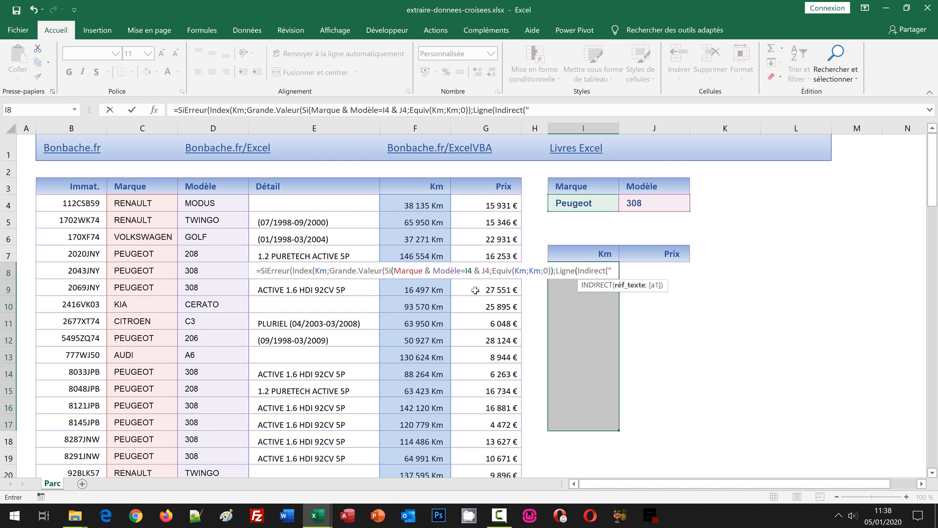
type("1")
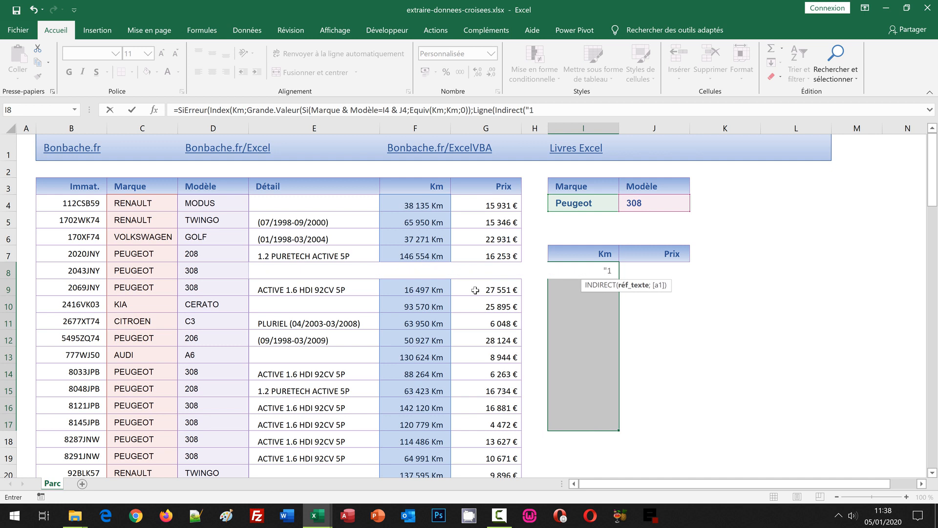
type(":\"")
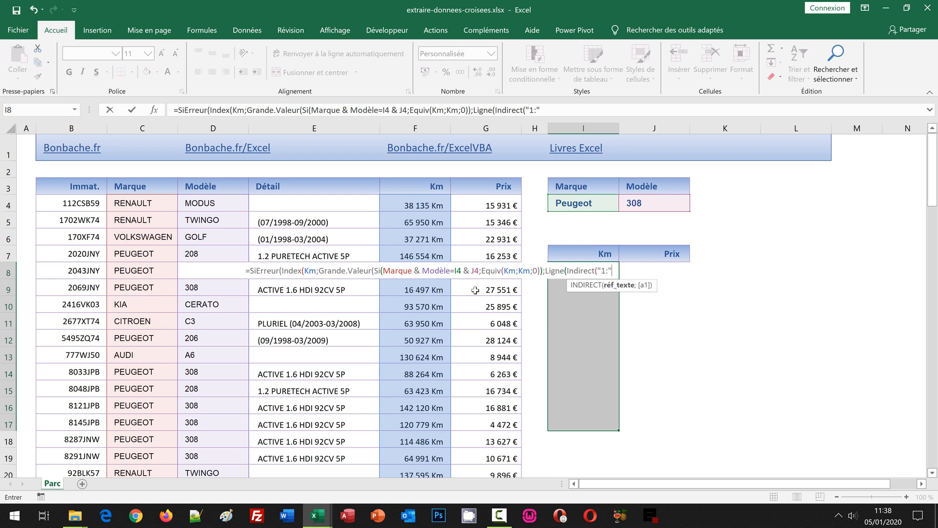
Complete the rank argument with & Lignes(Km), closing the Indirect and Ligne functions.
left_click(552, 112)
type("&")
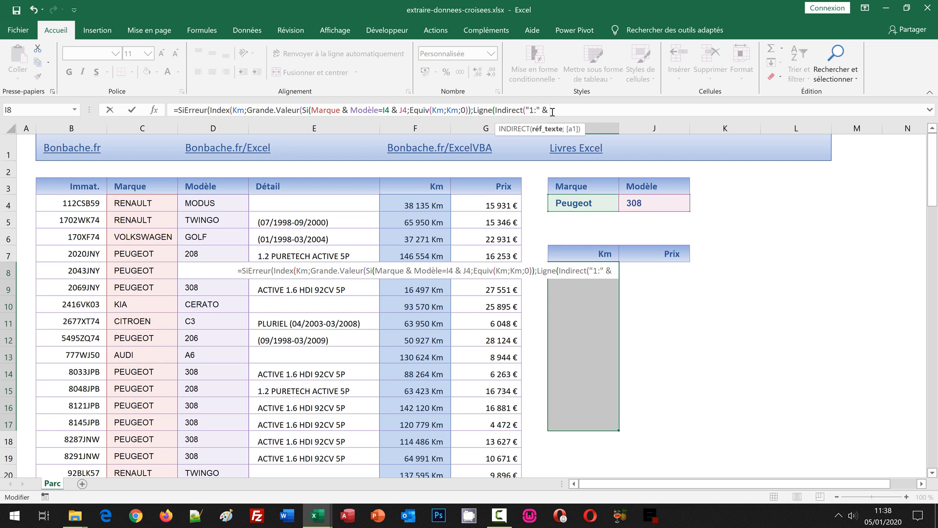
type("Lignes")
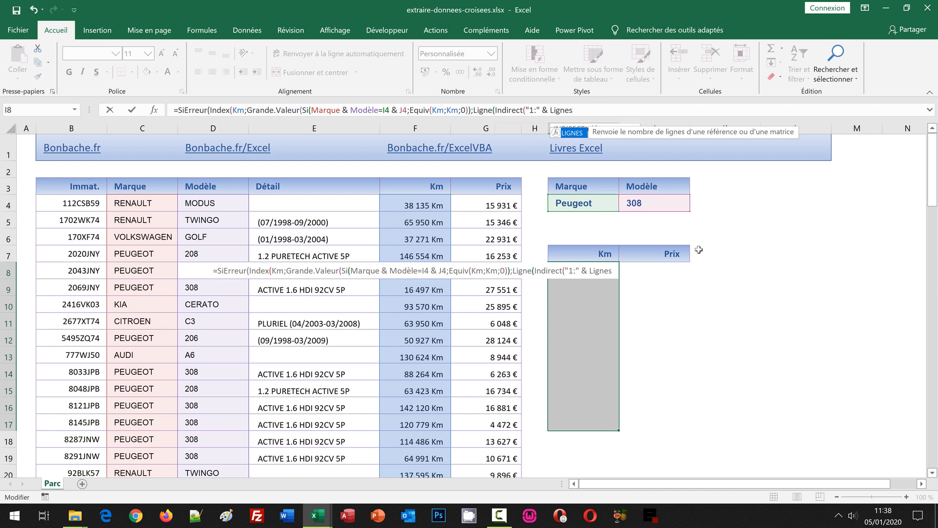
type("(")
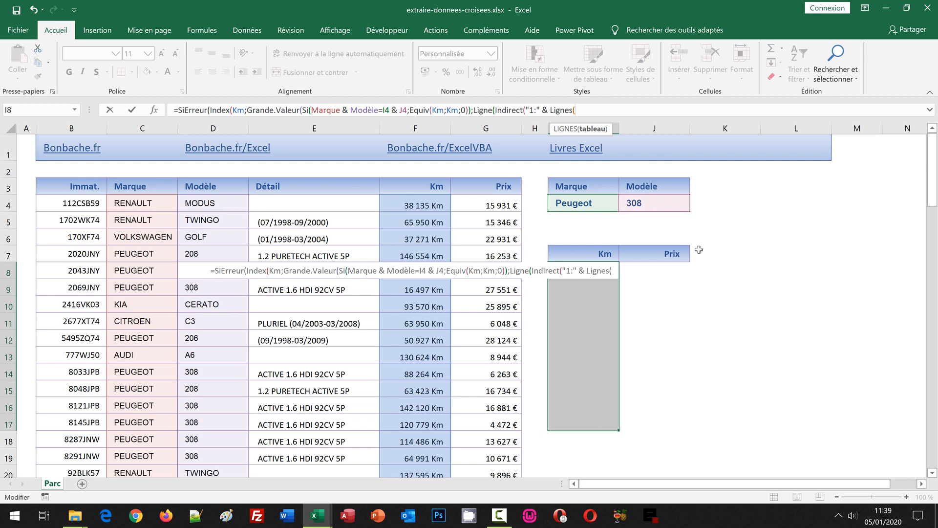
type("Km")
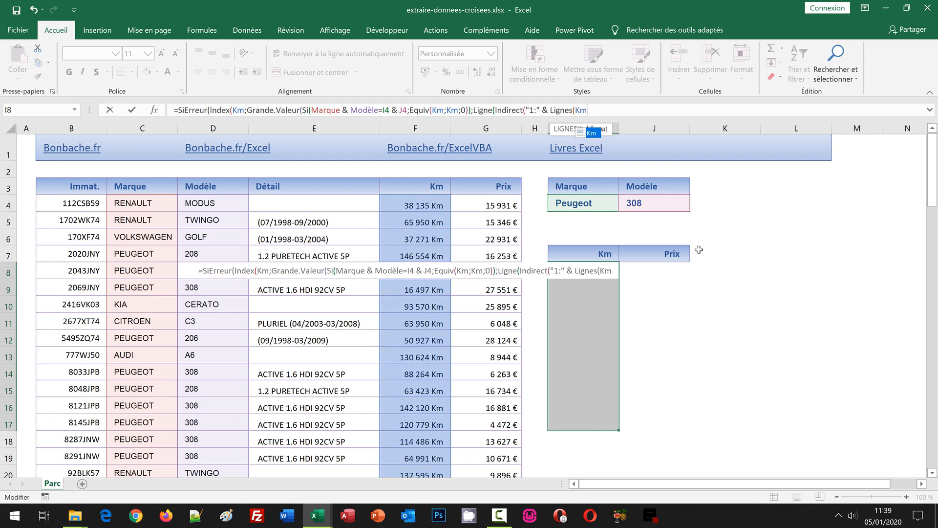
type(")")
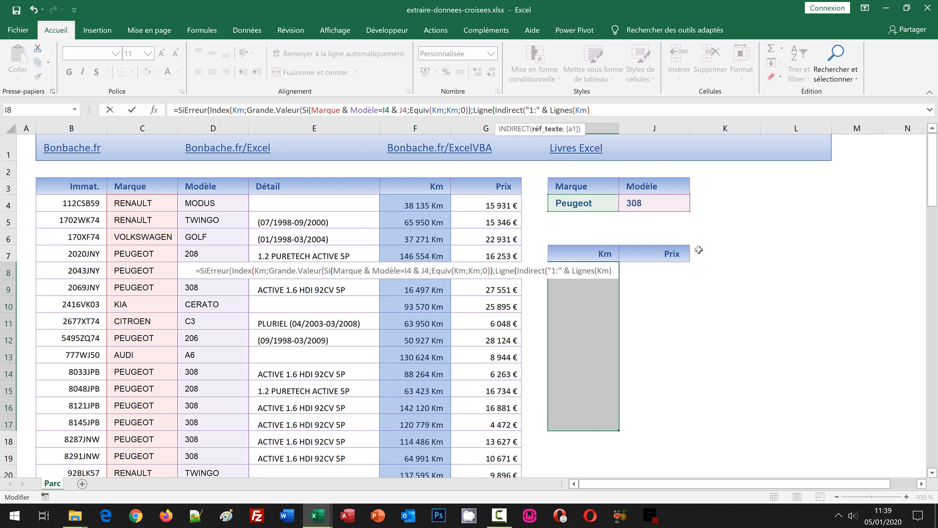
type(")")
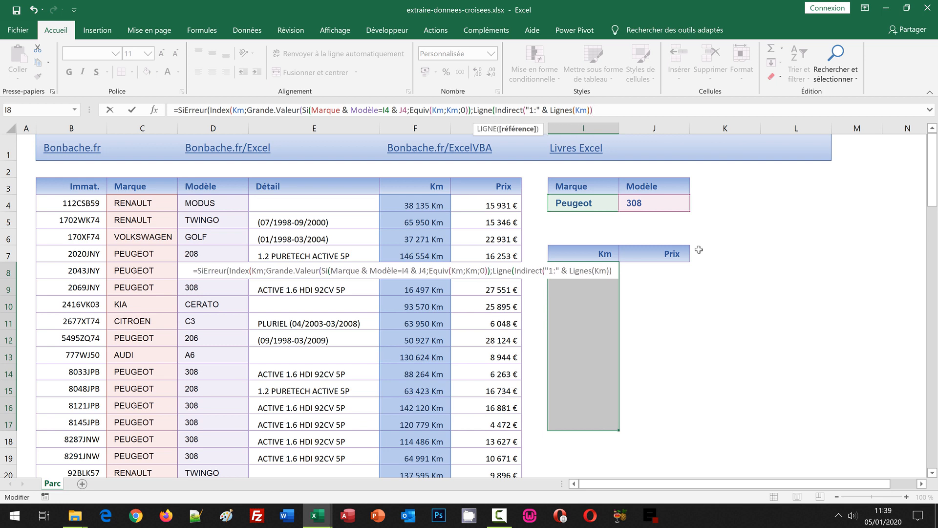
type(")")
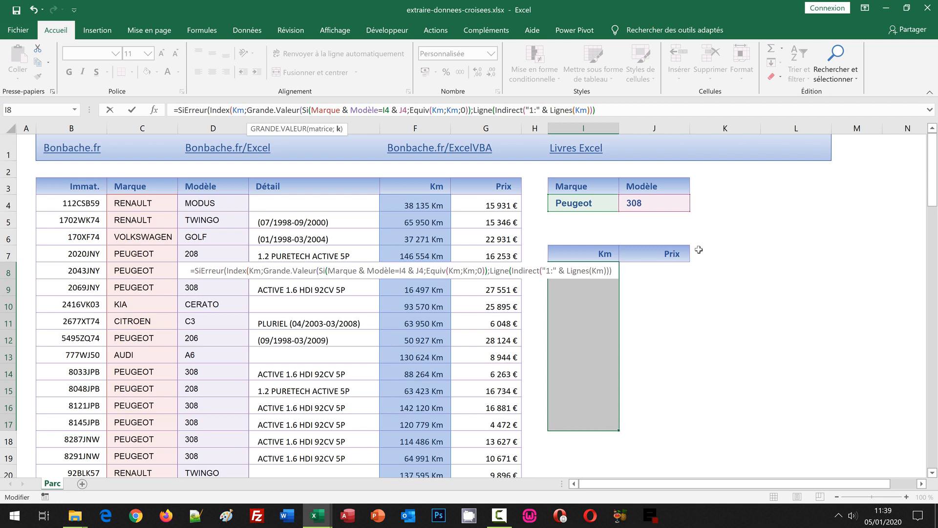
Close the Grande.Valeur and Index functions, set "" as the SiErreur fallback value, and validate the Km formula as an array formula.
type(")")
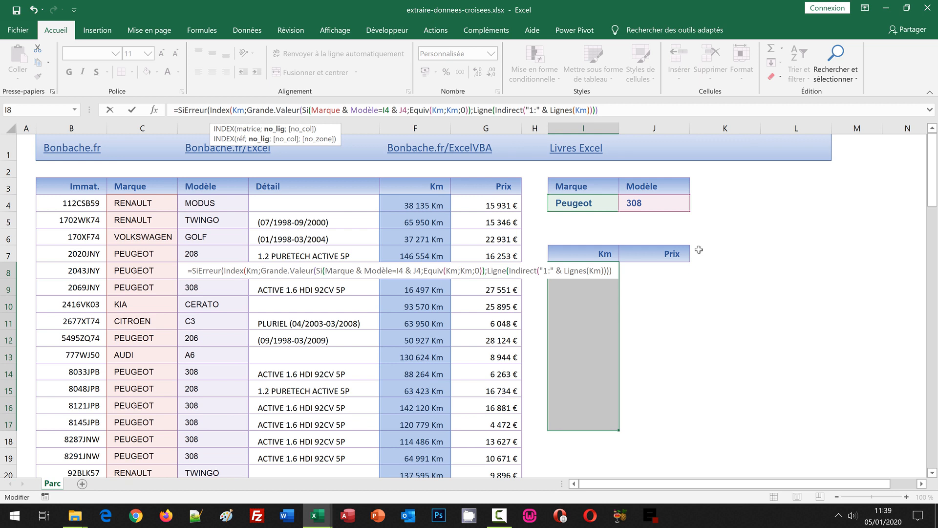
type(")")
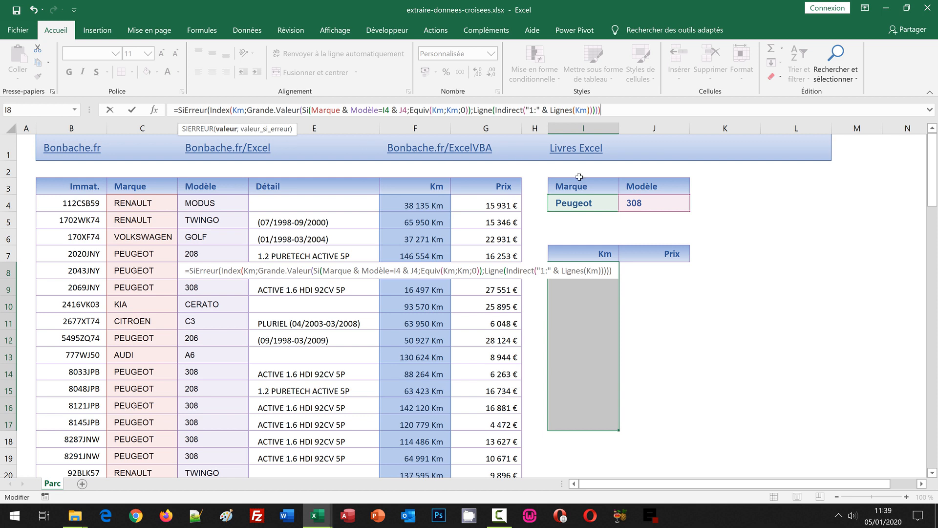
type(";")
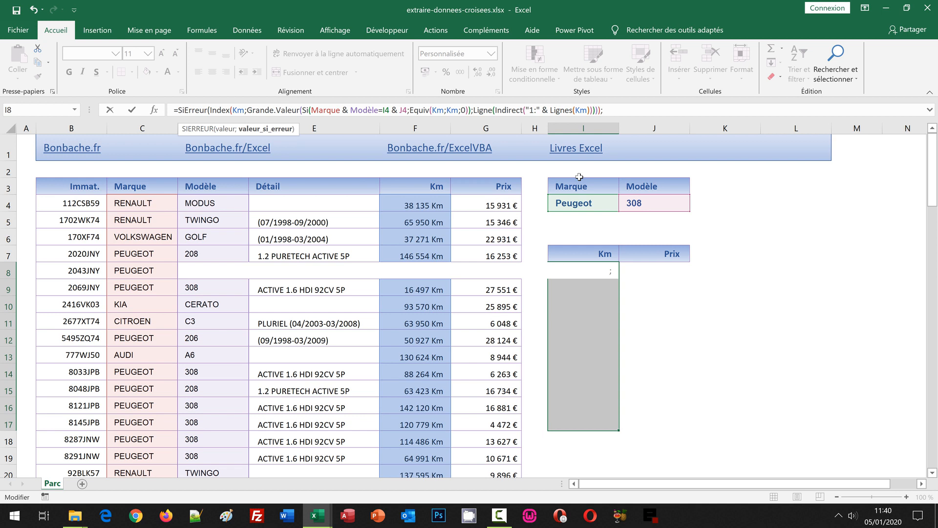
type("\"\"")
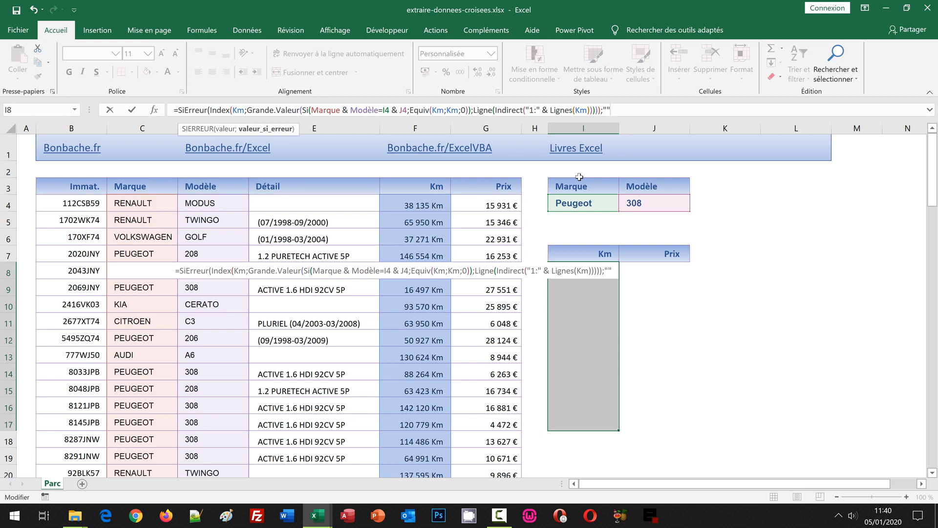
type(")")
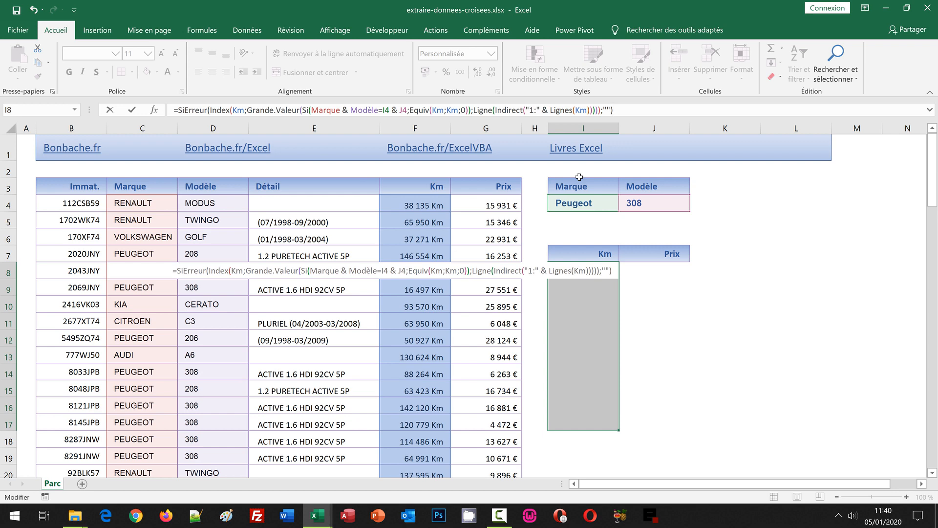
key("ctrl+shift+Return")
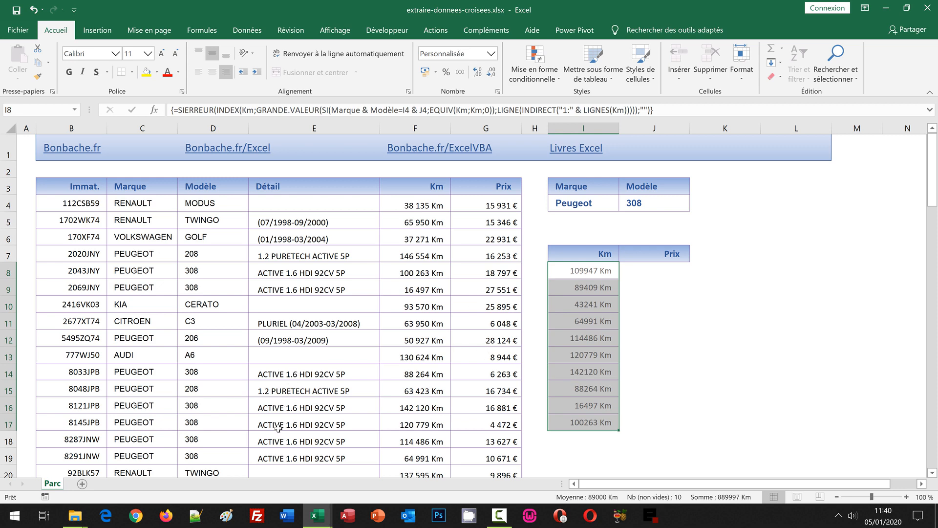
Replace Grande.Valeur with Petite.Valeur in the Km extraction formula and validate it again as an array formula.
scroll(288, 399, "down", 1)
scroll(288, 400, "down", 5)
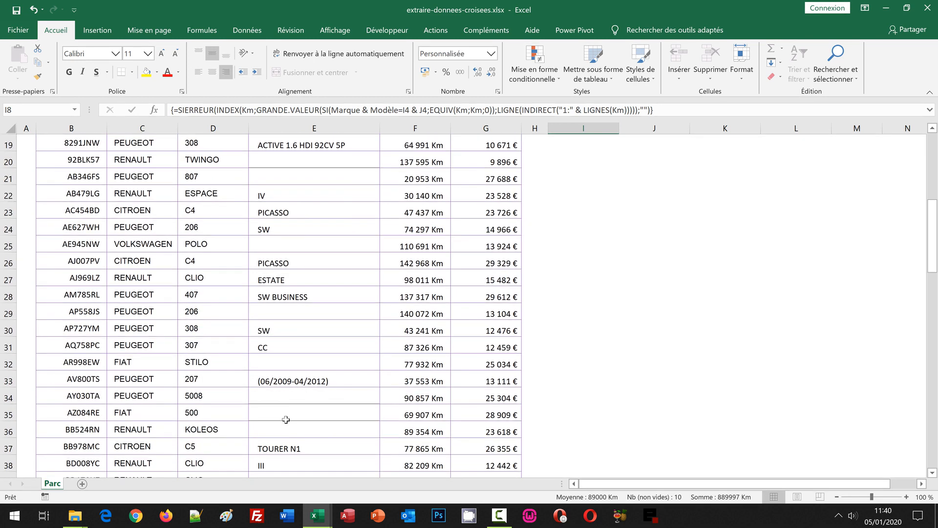
scroll(288, 411, "up", 6)
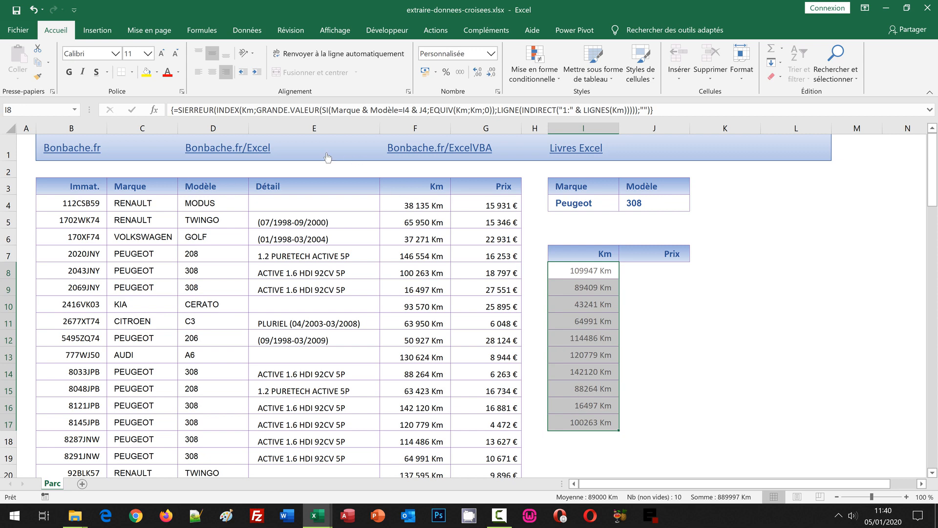
left_click(272, 108)
double_click(287, 109)
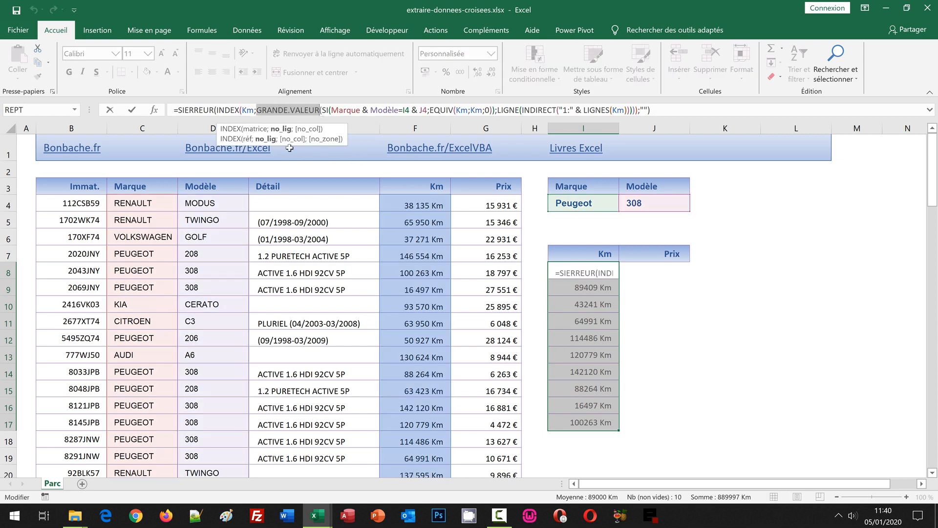
left_click(288, 109)
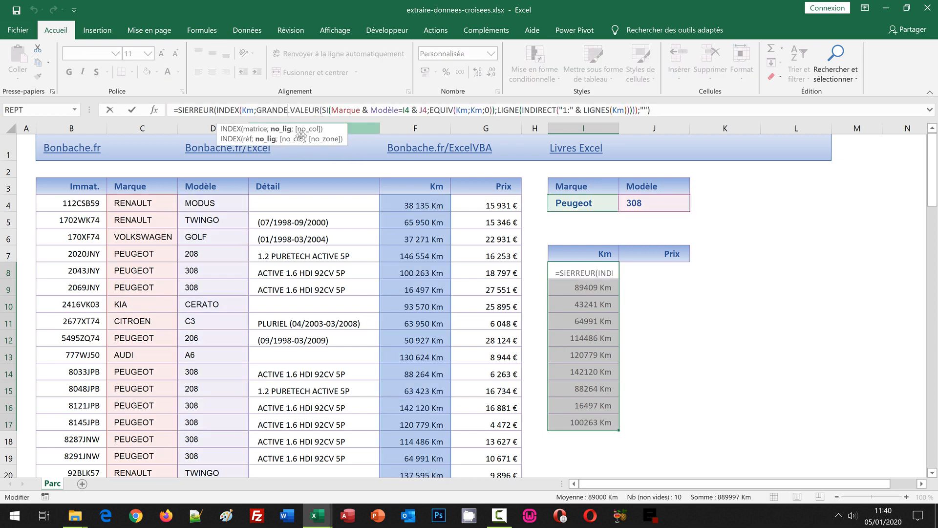
key("BackSpace")
key("BackSpace")
key("BackSpace")
key("BackSpace")
key("BackSpace")
key("BackSpace")
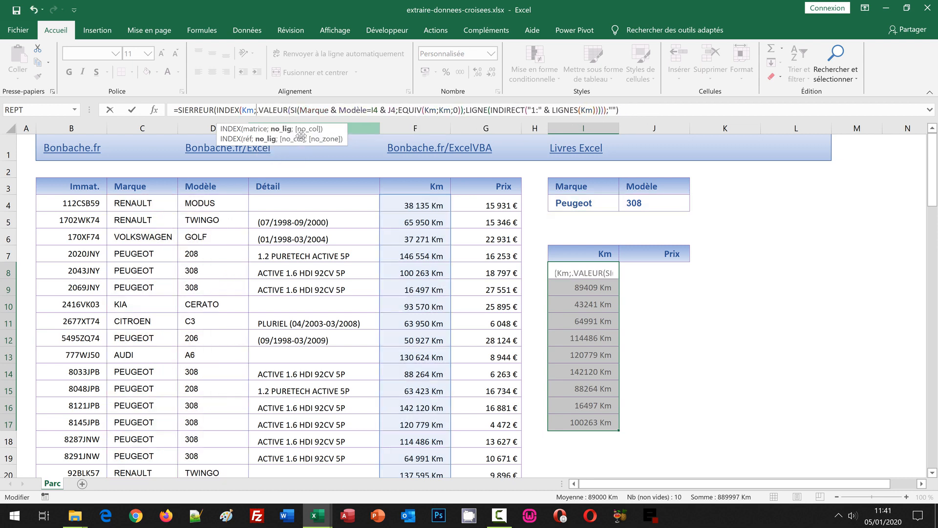
type("Petite")
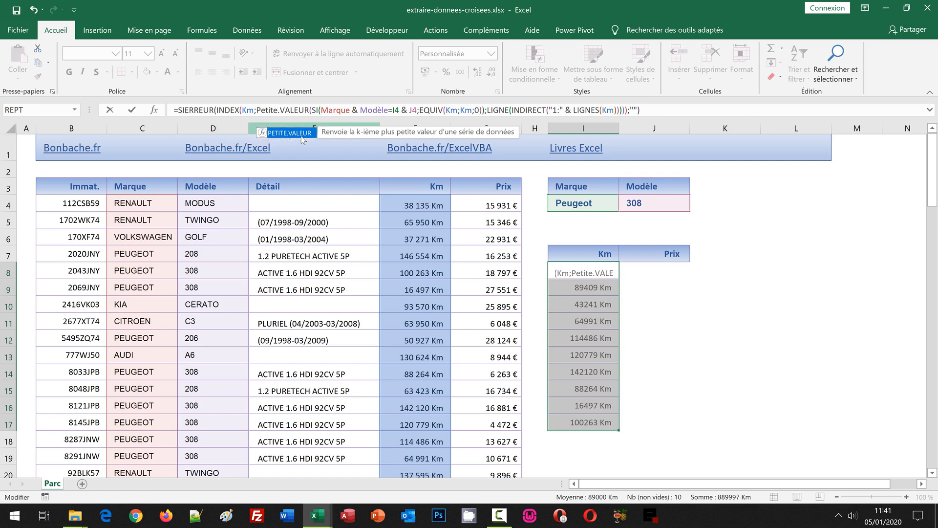
key("ctrl+shift+Return")
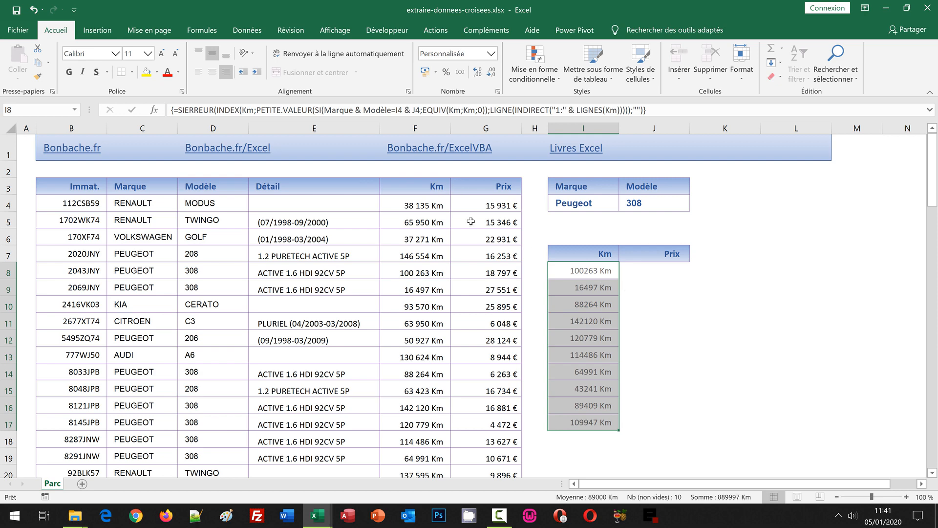
Copy the full text of the Km extraction formula into the Prix range J8:J17.
left_click_drag(646, 109, 168, 104)
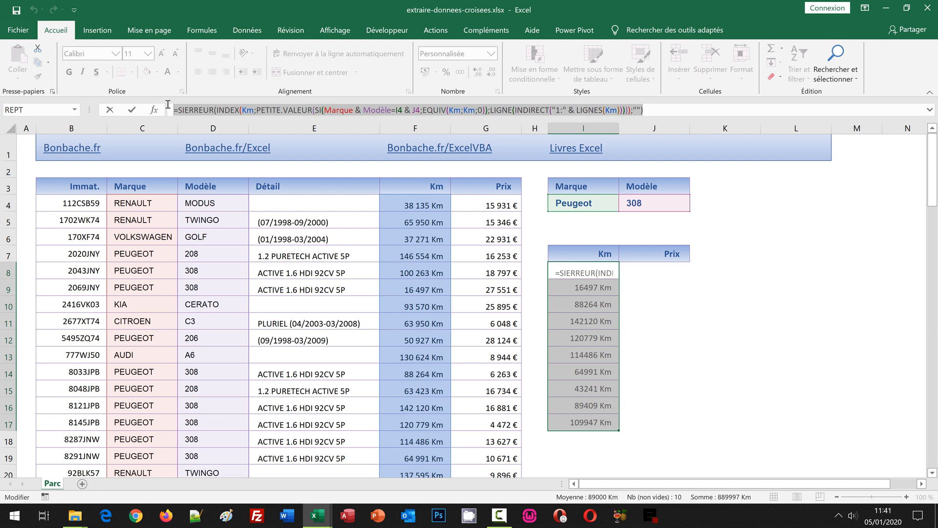
key("ctrl+c")
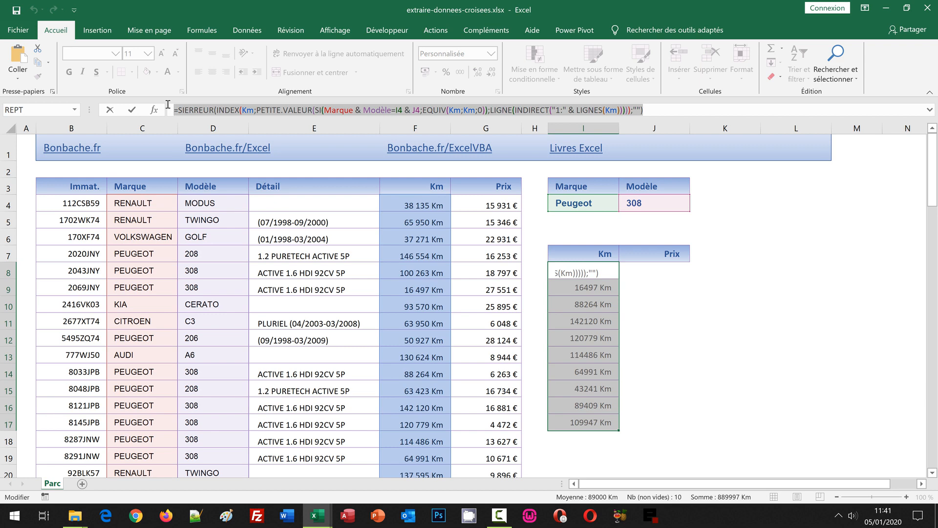
key("ctrl+shift+Return")
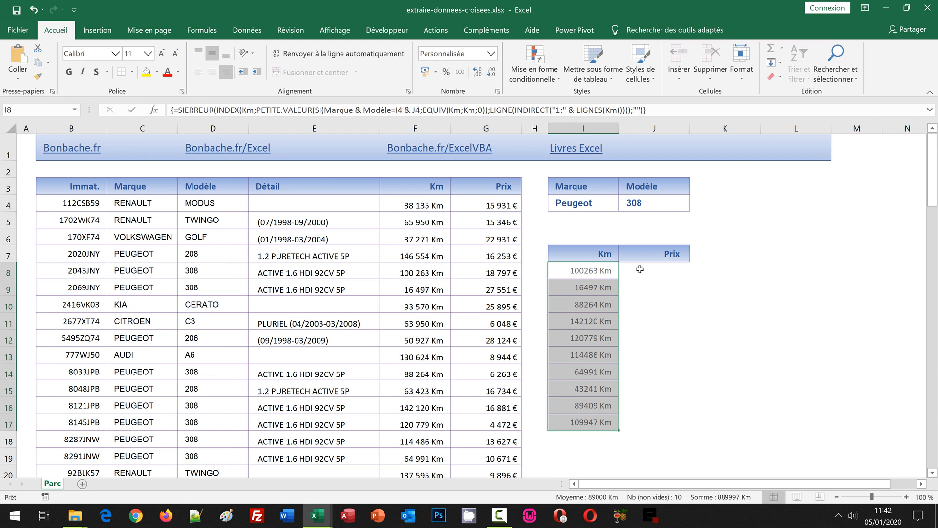
left_click_drag(637, 269, 640, 423)
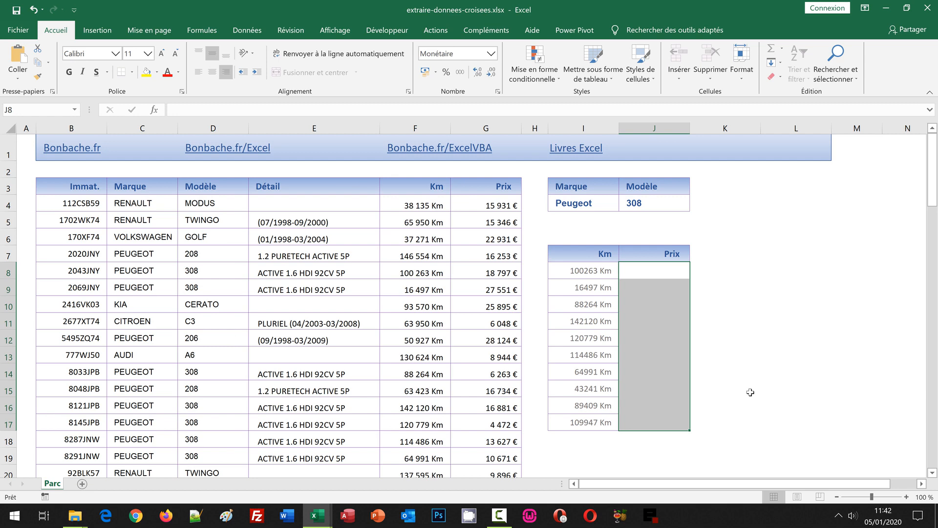
left_click(219, 111)
key("ctrl+v")
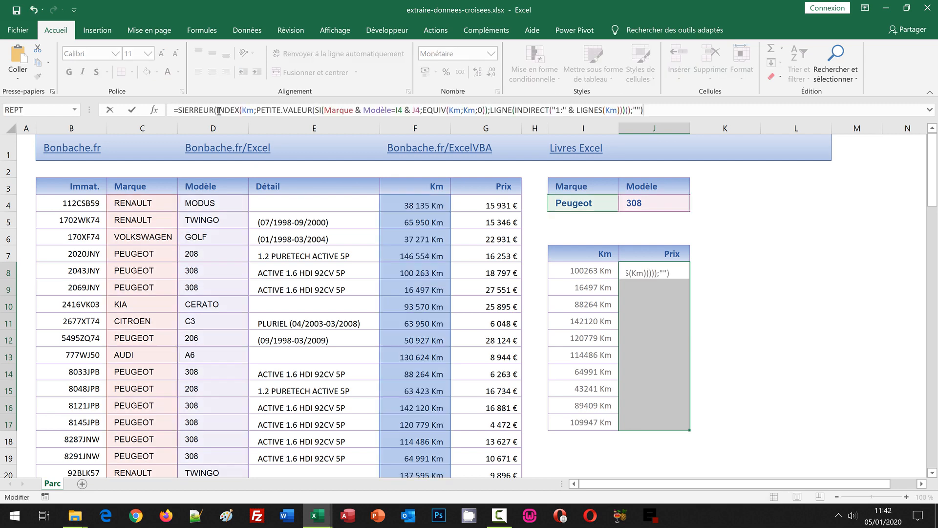
Replace the Index function's Km matrix with Prix in the copied formula and validate it as an array formula.
double_click(247, 111)
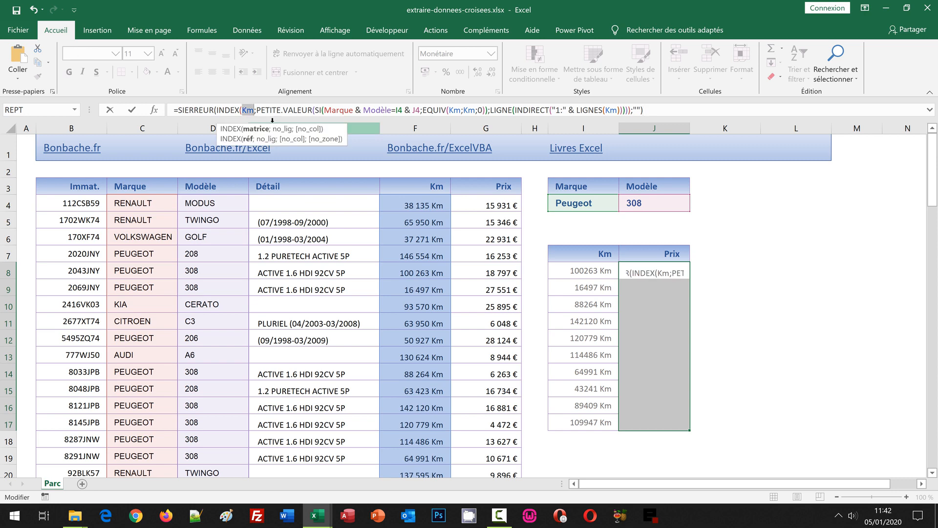
type("Prix")
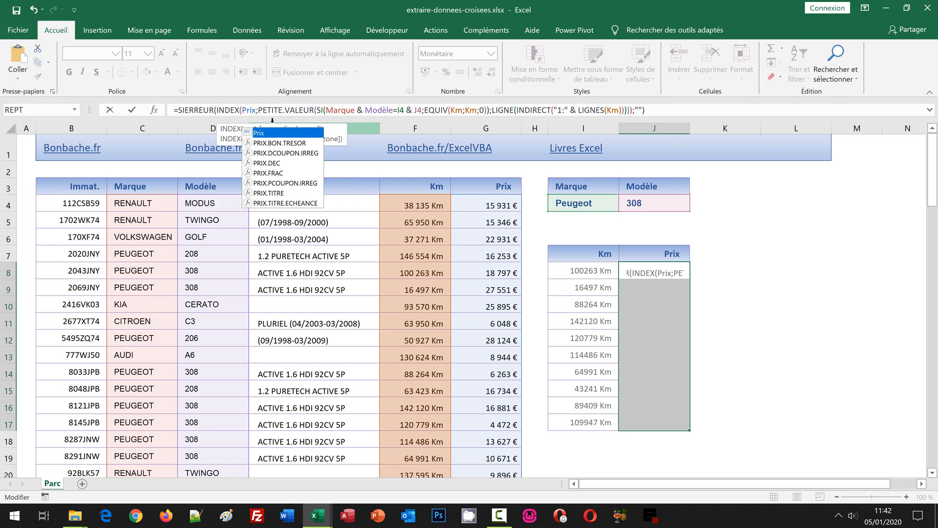
key("ctrl+shift+Return")
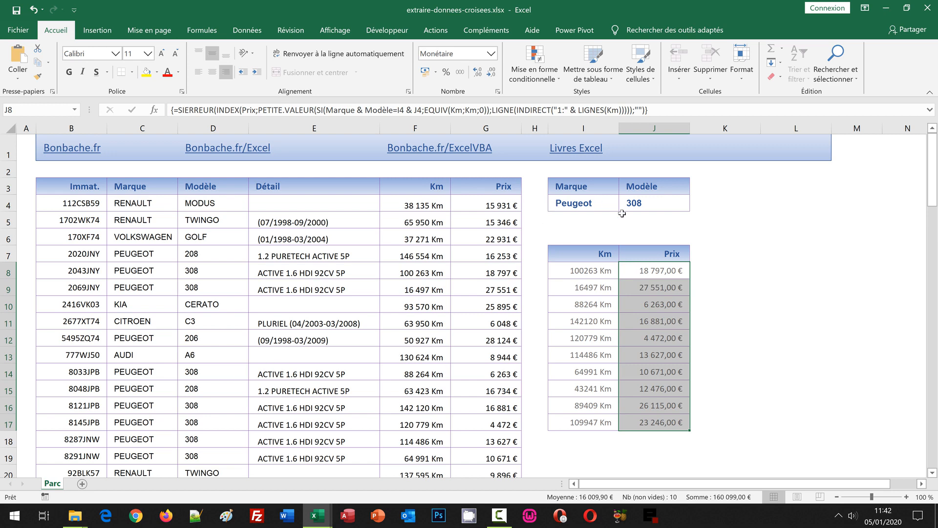
Set the search criteria to Renault for the Marque in I4 and Clio for the Modèle in J4.
left_click(591, 204)
type("Renault")
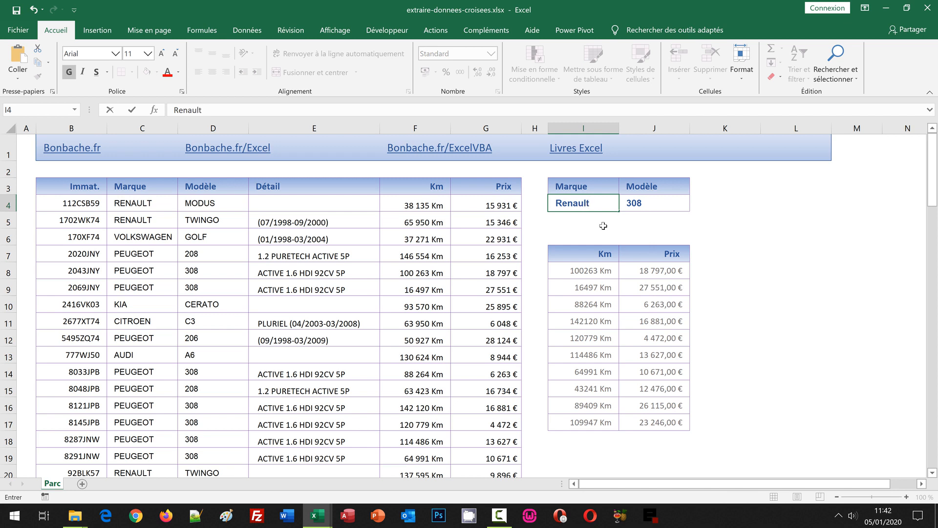
key("Tab")
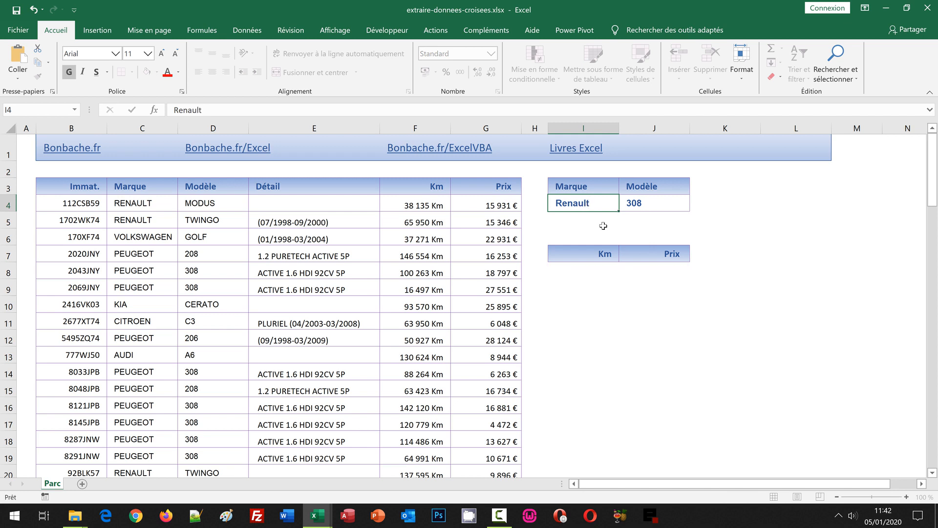
type("Clio")
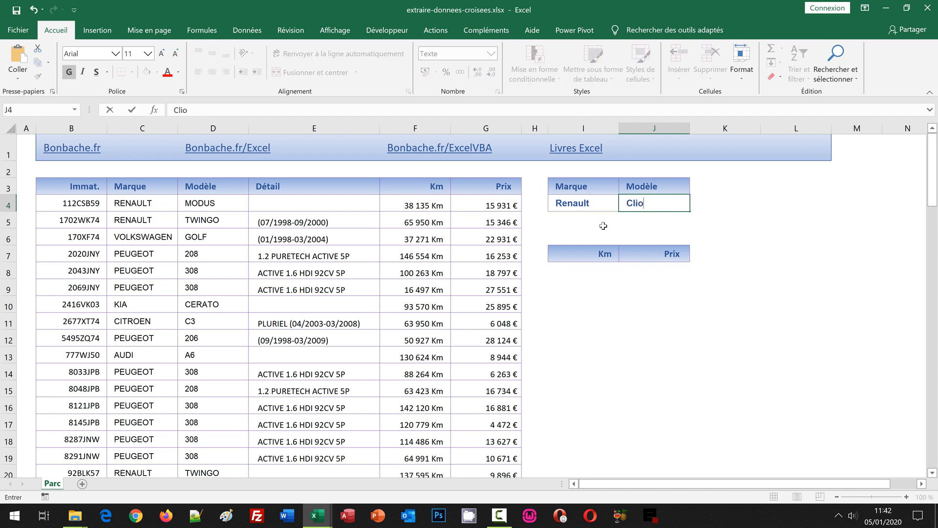
key("Return")
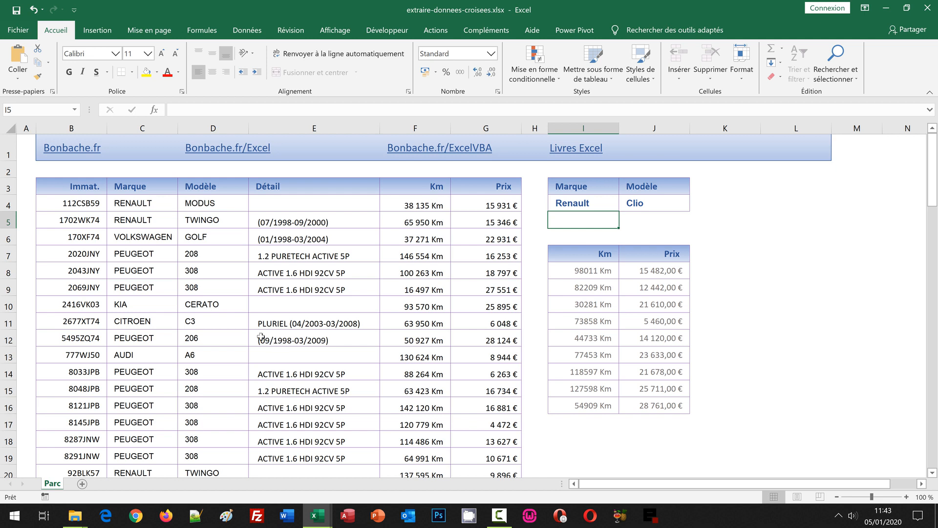
Select all the vehicle data from B4 to G91, without the header row.
left_click(117, 206)
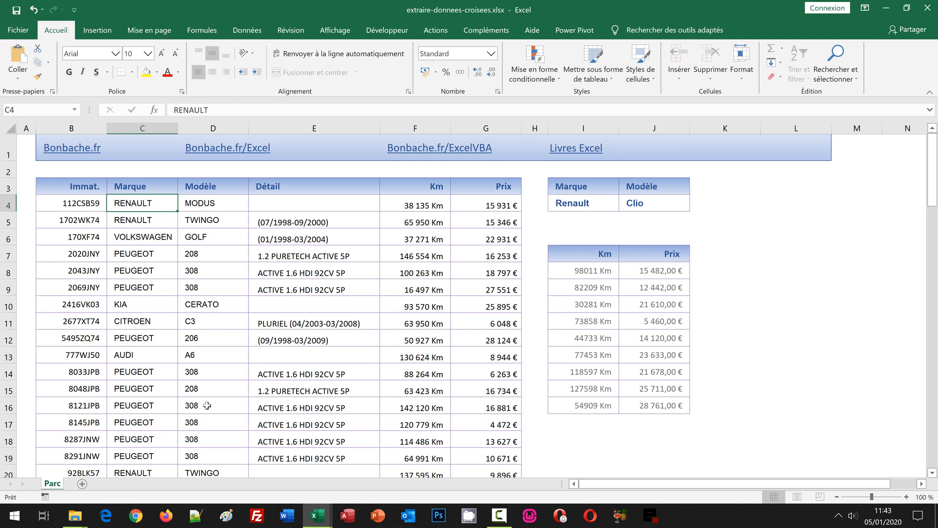
left_click(71, 202)
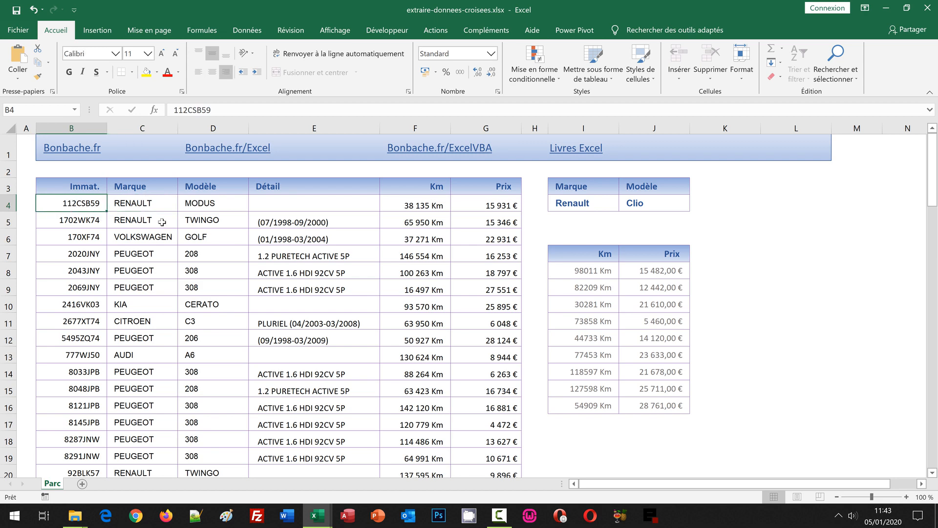
key("shift+Right")
key("shift+Right")
key("shift+Right")
key("shift+Right")
key("shift+Right")
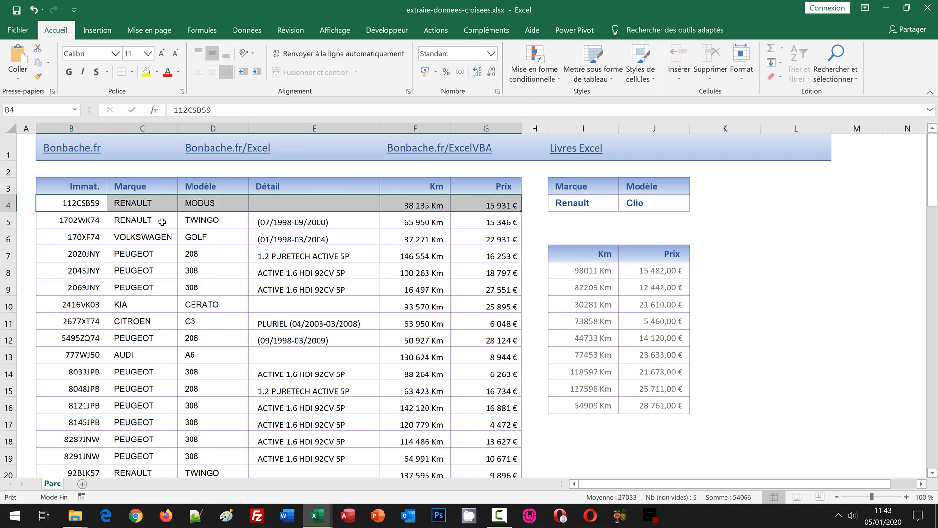
key("ctrl+shift+Down")
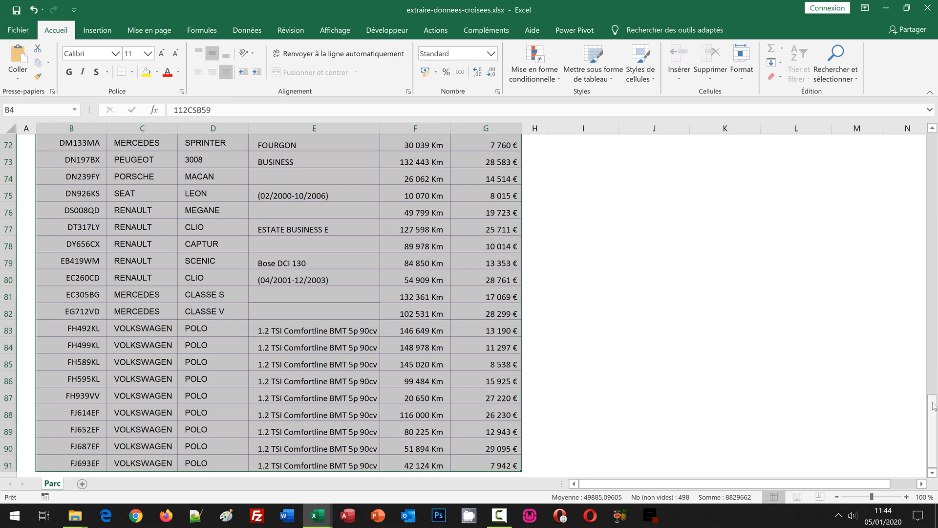
left_click_drag(932, 423, 932, 423)
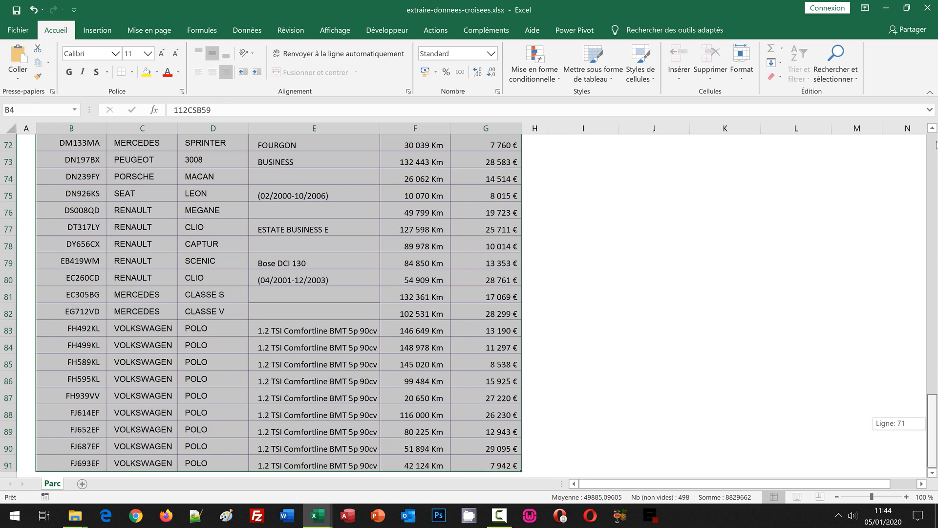
left_click_drag(936, 145, 932, 131)
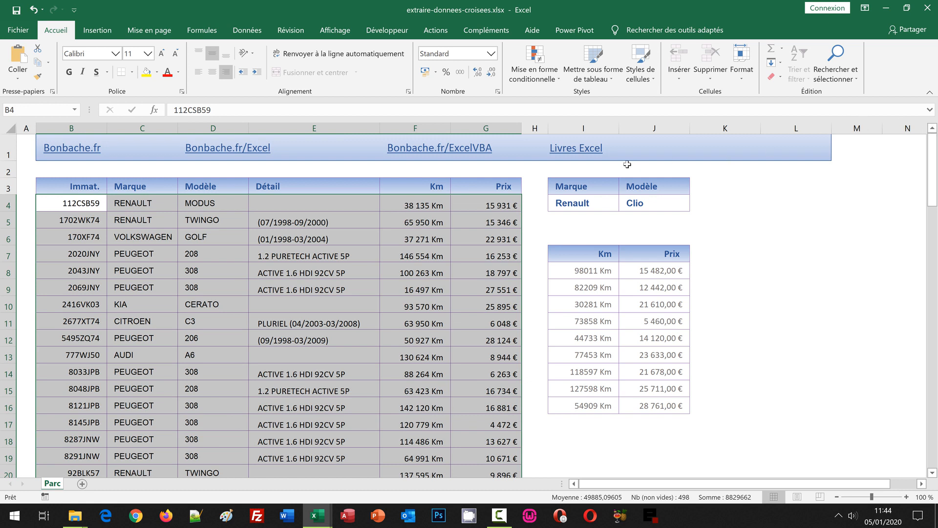
Create a new conditional formatting rule for the selected vehicle data, using a formula to determine which cells to format.
left_click(536, 80)
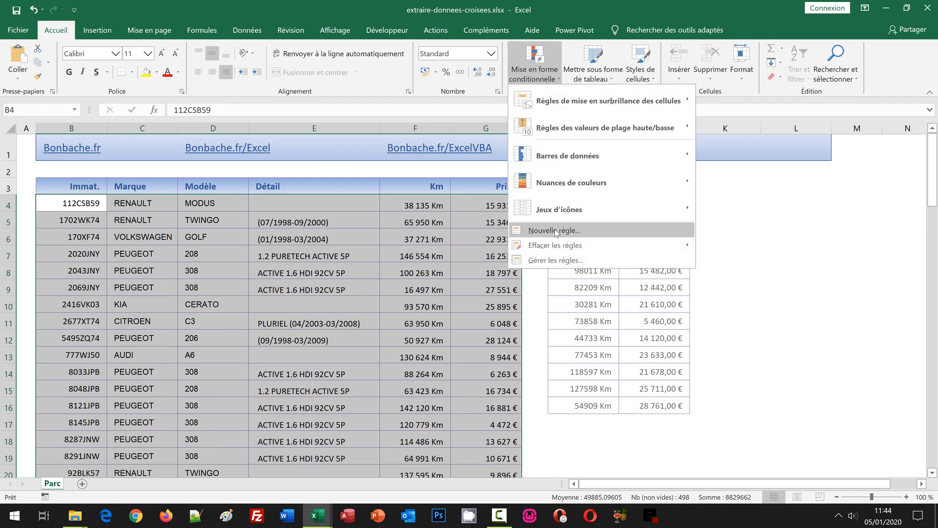
left_click(555, 232)
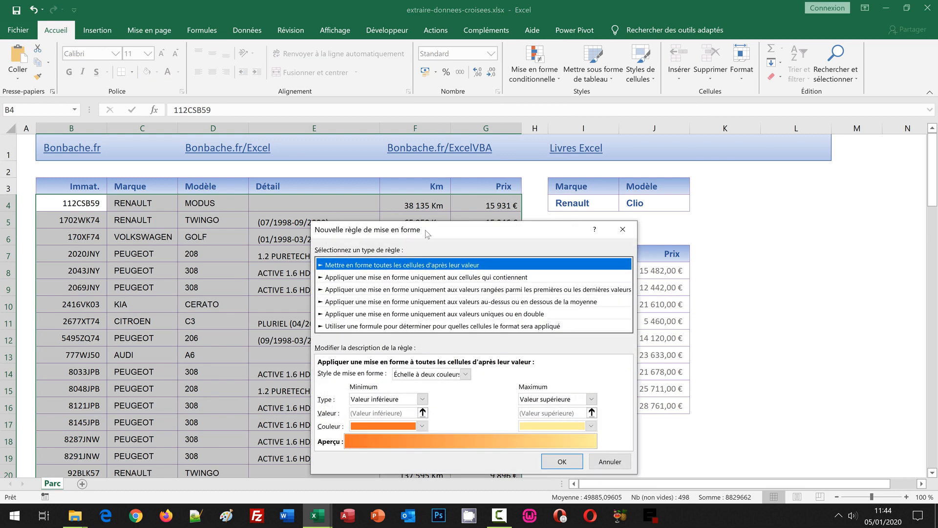
left_click_drag(427, 223, 391, 77)
left_click(334, 173)
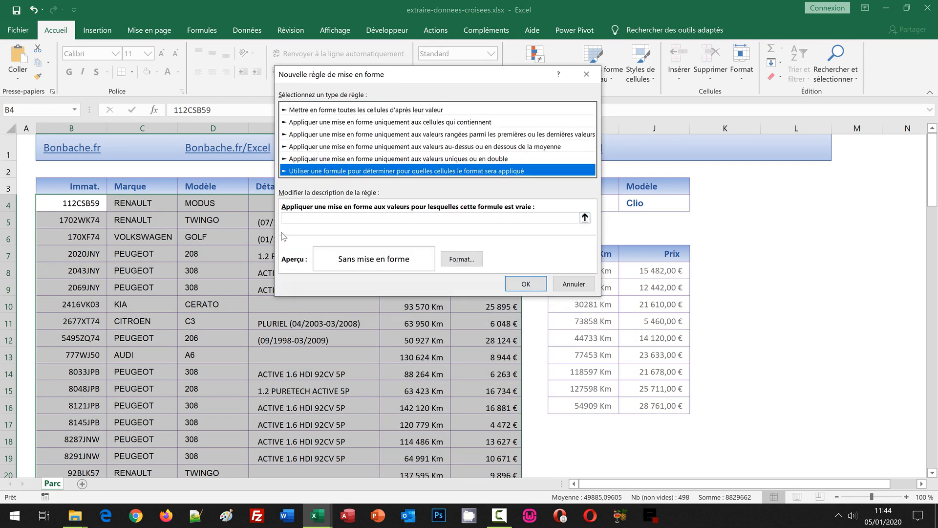
left_click(296, 218)
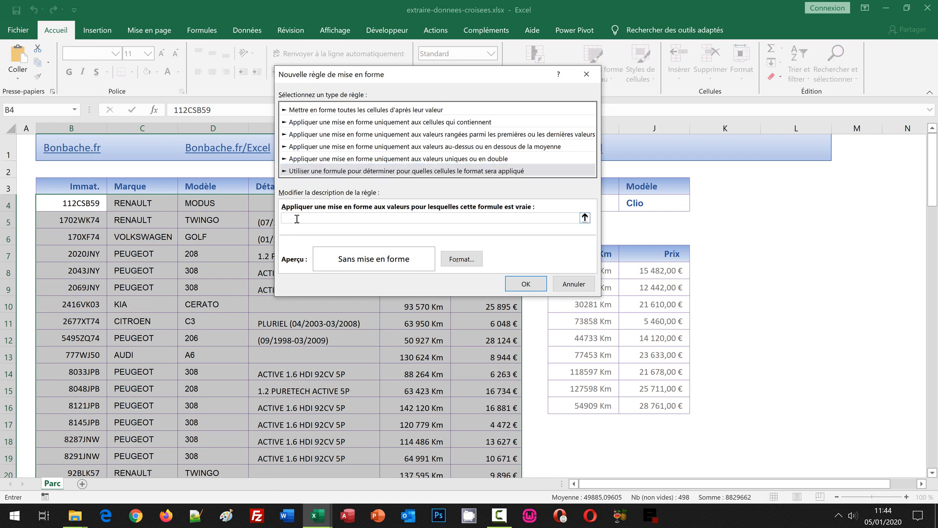
Start the rule's formula with the ET function and its Marque condition, $C4=$I$4, keeping only the column of C4 absolute.
type("=ET(")
left_click_drag(392, 75, 383, 254)
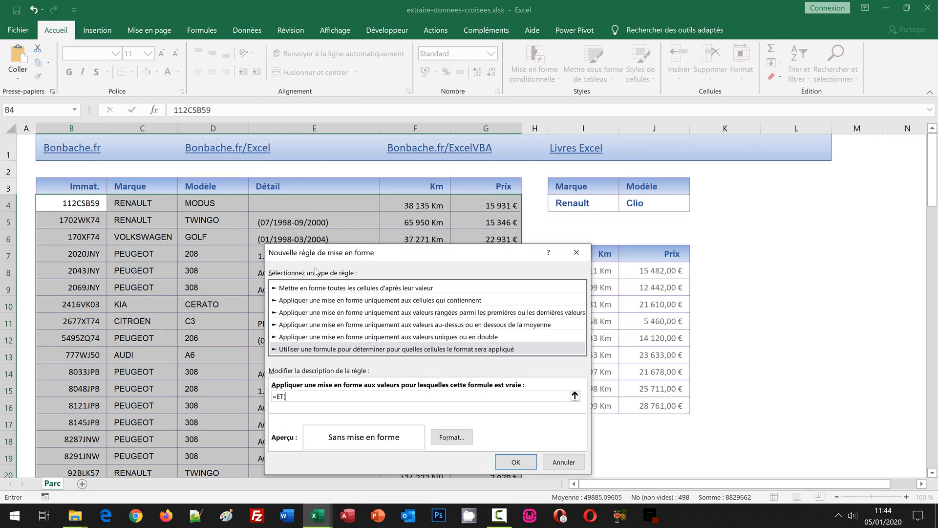
left_click(138, 202)
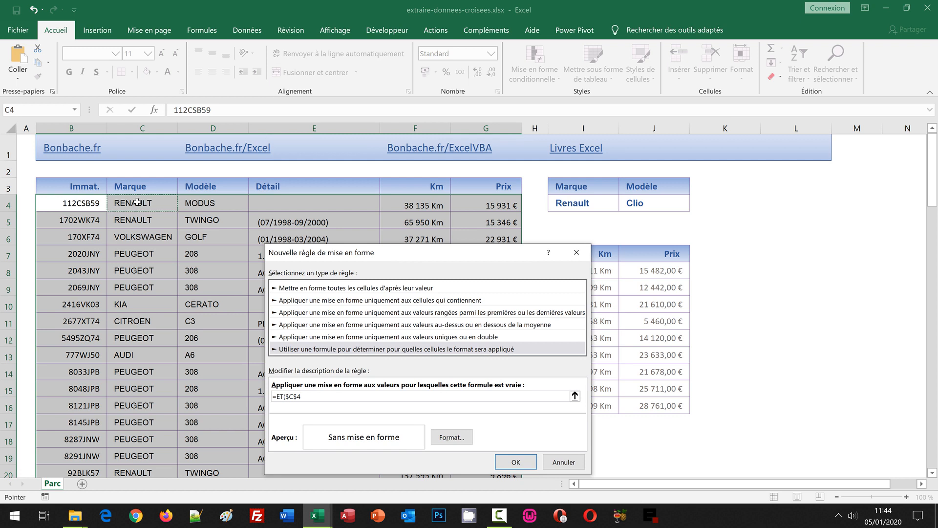
key("F4")
key("F4")
type("=")
left_click(576, 204)
Add the Modèle condition $D4=$J$4 to the rule and close the formula as =ET($C4=$I$4;$D4=$J$4).
left_click(209, 203)
key("F4")
key("F4")
type("=$I")
left_click(647, 199)
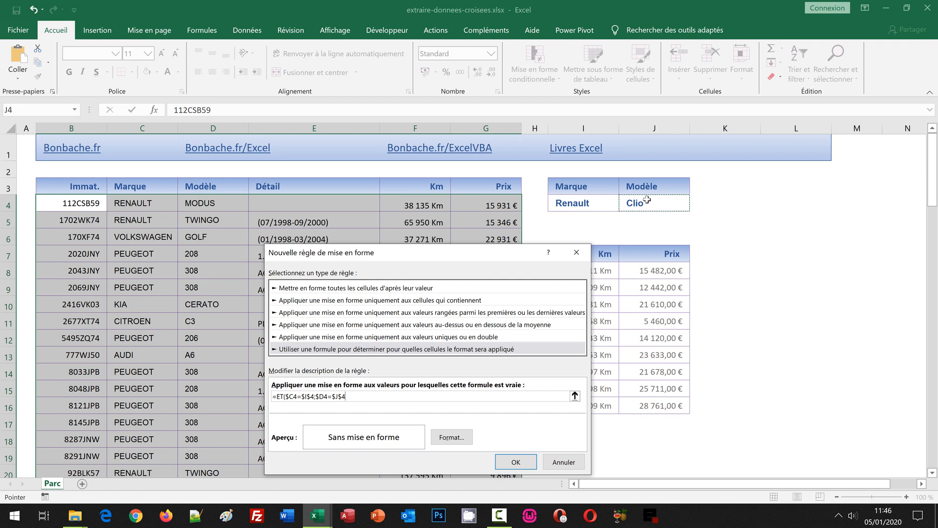
type(")")
Set the rule's format to a light blue fill with a dark blue font color.
left_click(446, 438)
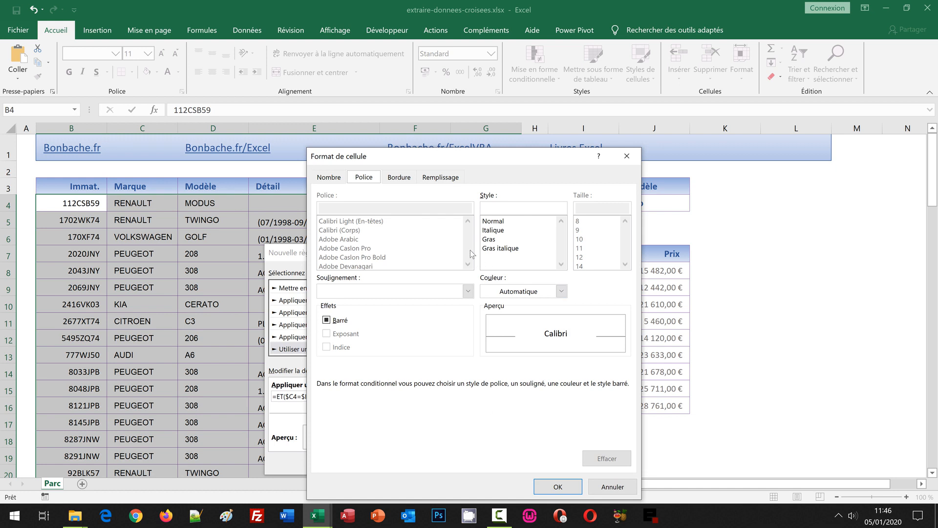
left_click(438, 180)
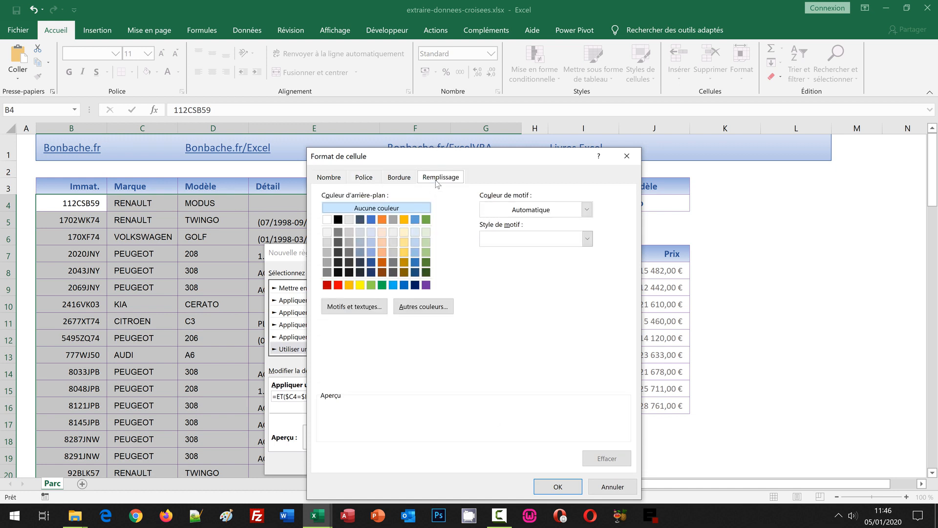
left_click(369, 230)
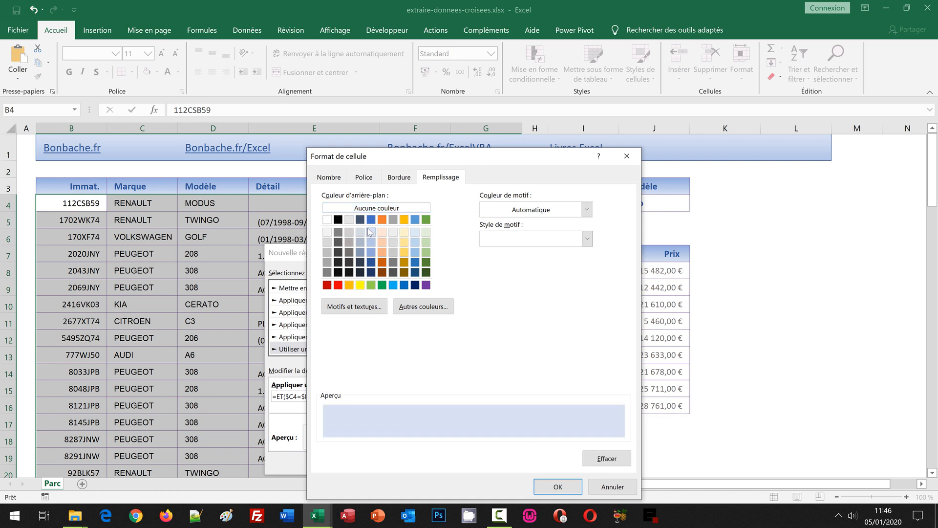
left_click(370, 178)
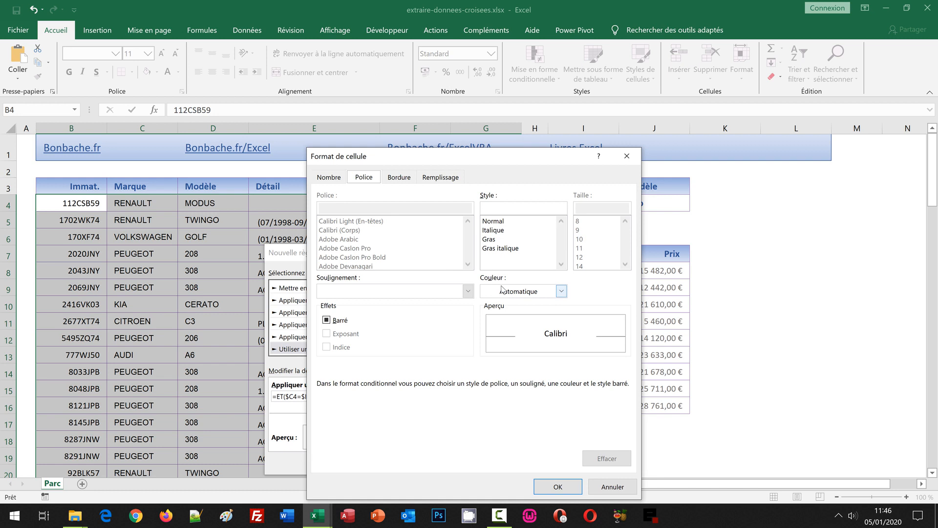
left_click(505, 291)
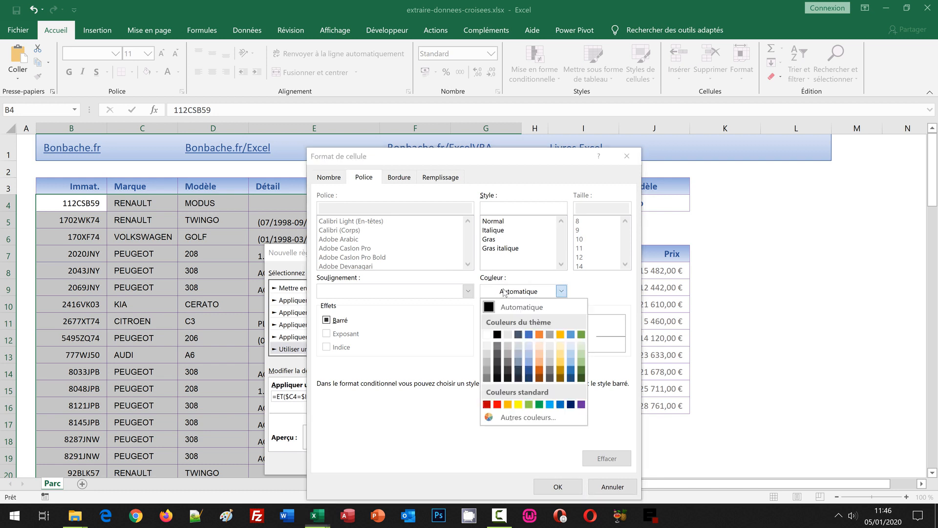
left_click(531, 371)
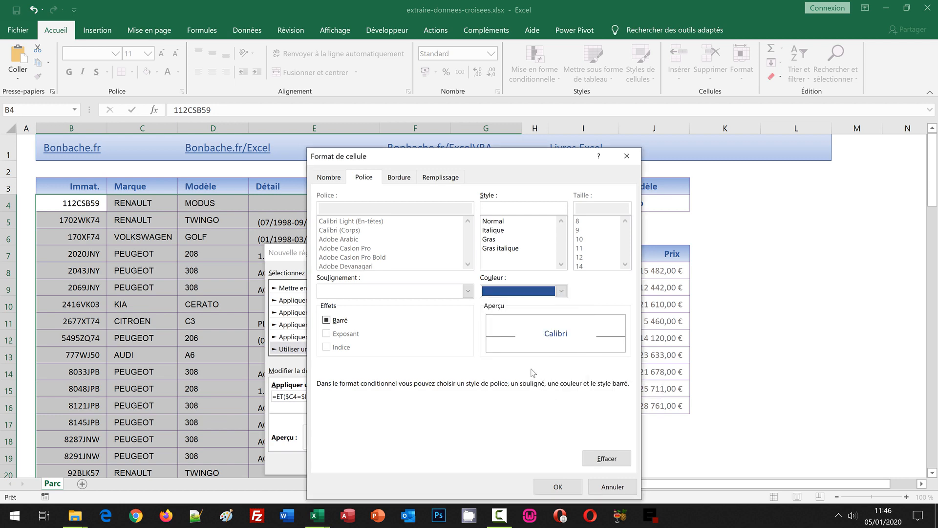
left_click(557, 486)
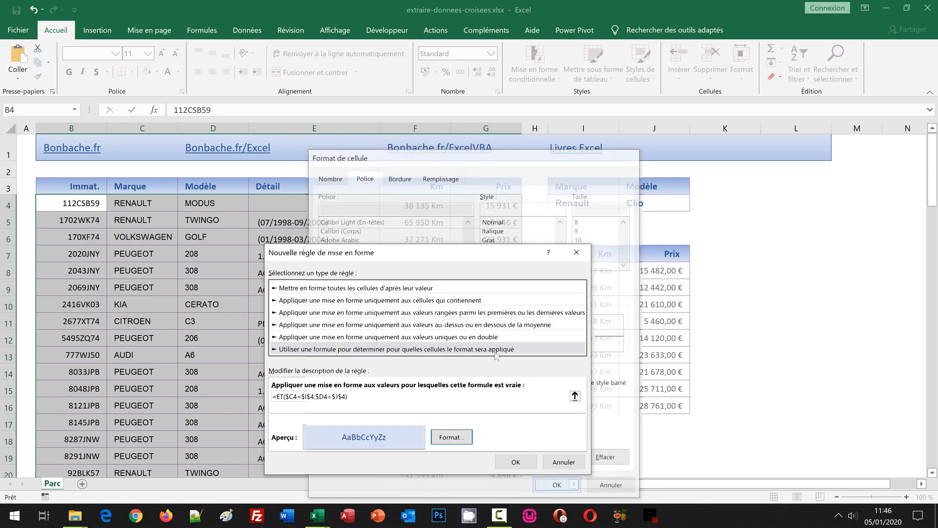
Validate the conditional formatting rule and check the Renault Clio rows throughout the vehicle table.
left_click_drag(434, 256, 442, 169)
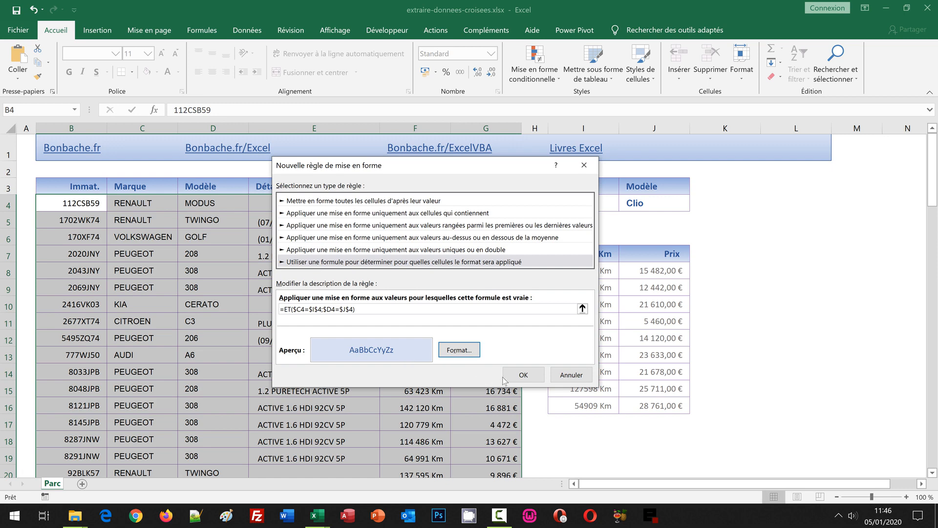
left_click(534, 377)
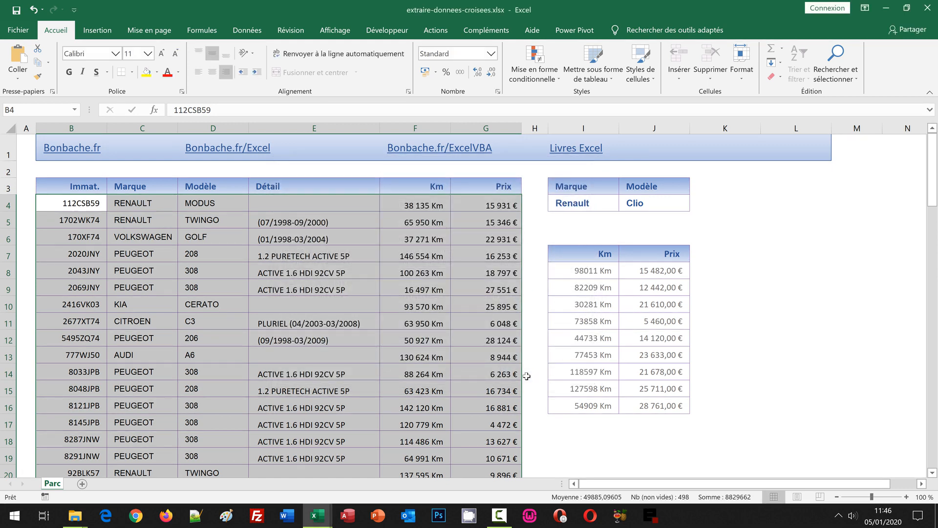
scroll(297, 340, "down", 4)
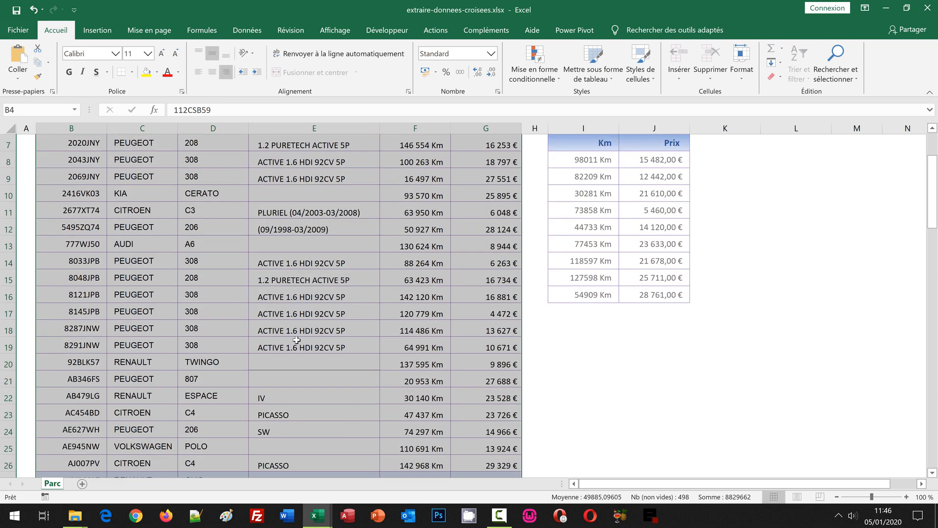
scroll(297, 339, "down", 6)
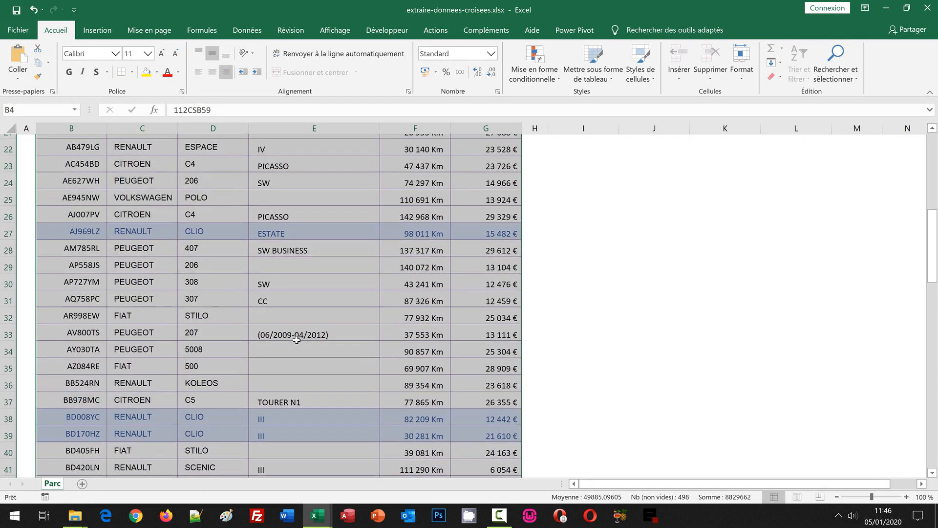
scroll(296, 342, "down", 1)
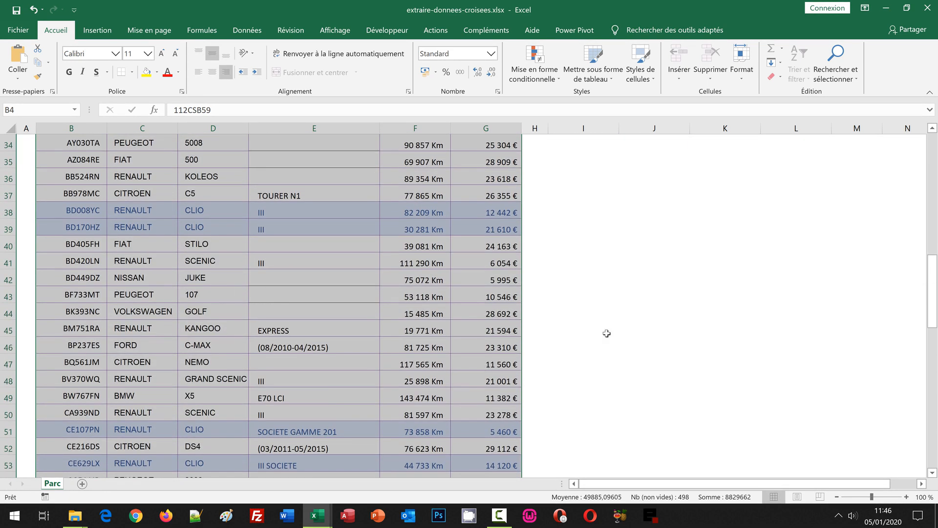
scroll(721, 309, "up", 5)
scroll(721, 308, "up", 6)
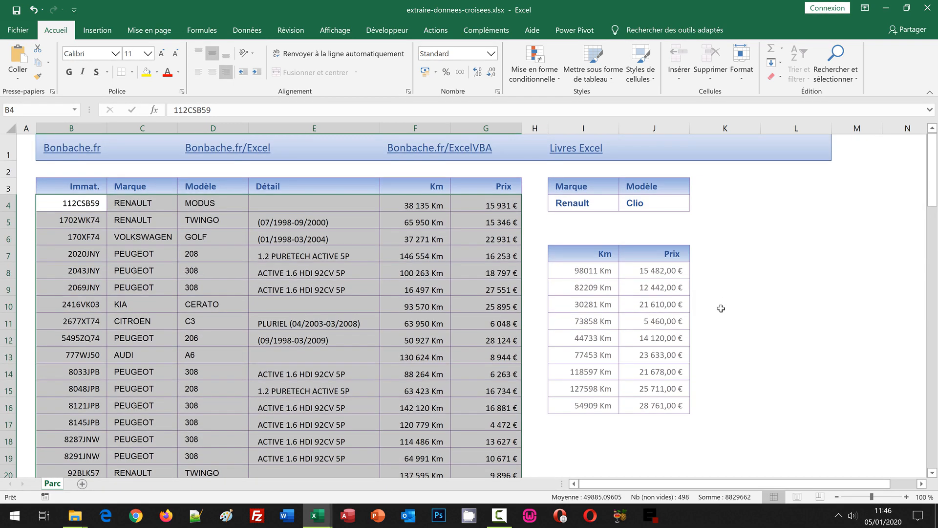
Set the search criteria to Peugeot for the Marque in I4 and 308 for the Modèle in J4.
left_click(577, 205)
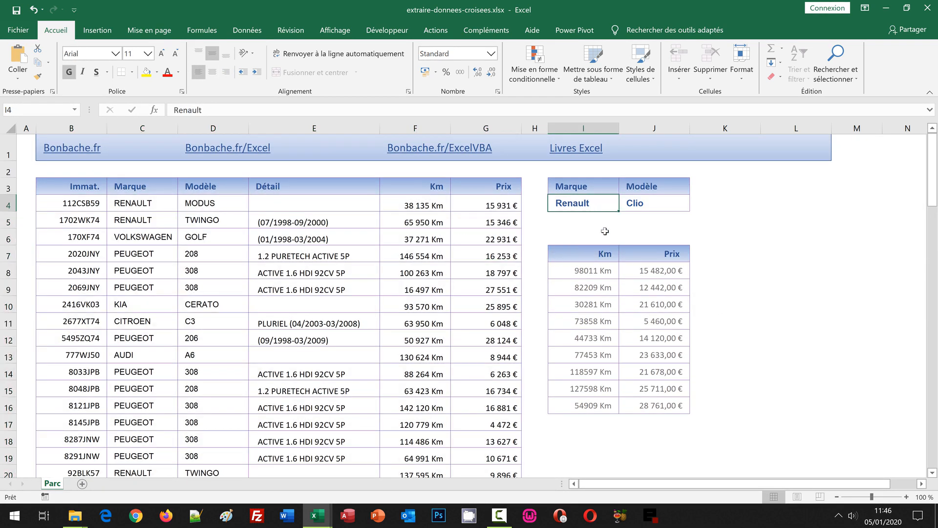
type("Peuge")
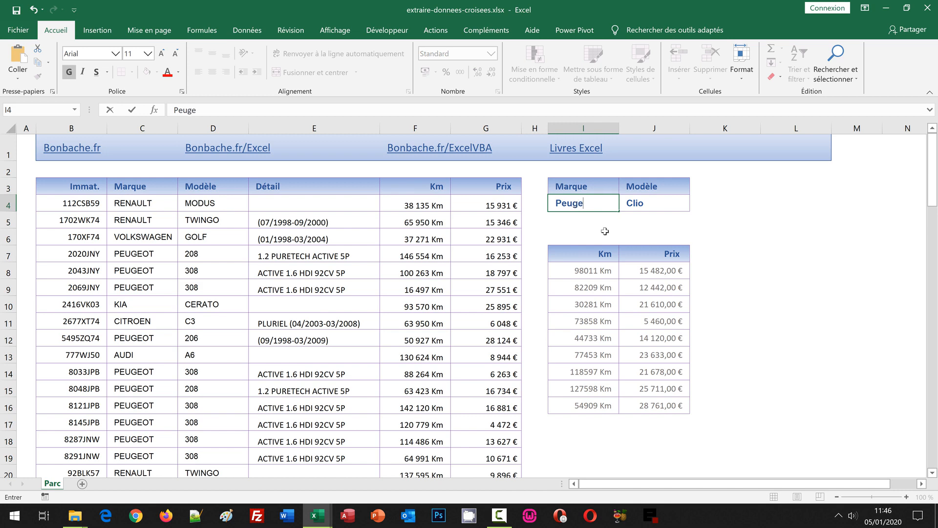
type("ot")
key("Tab")
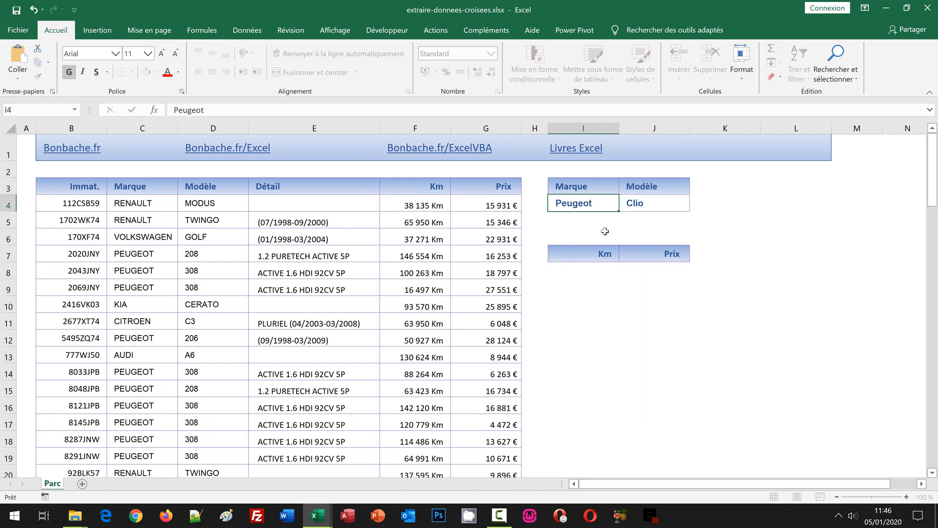
type("308")
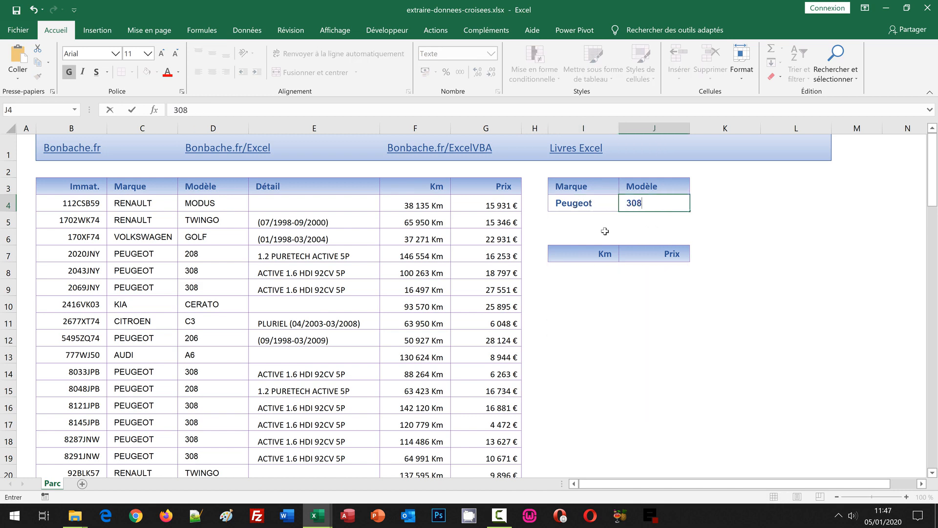
key("Return")
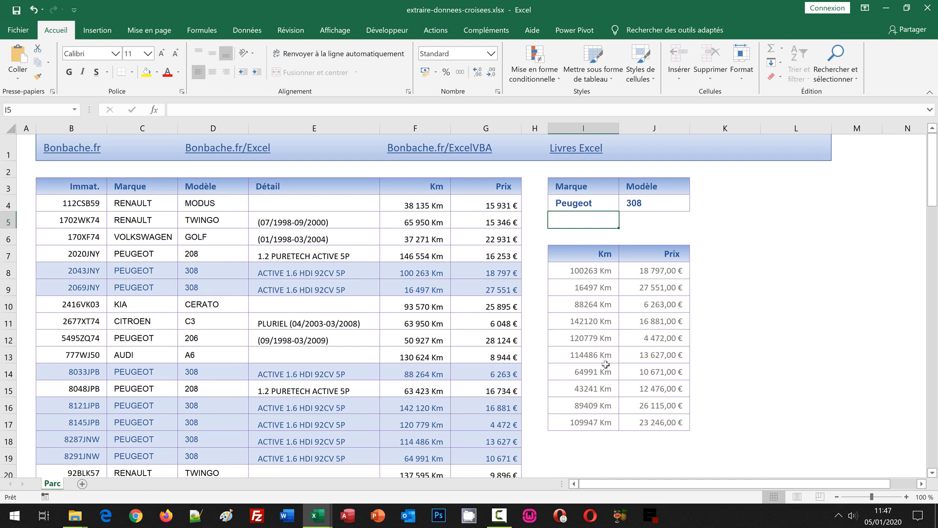